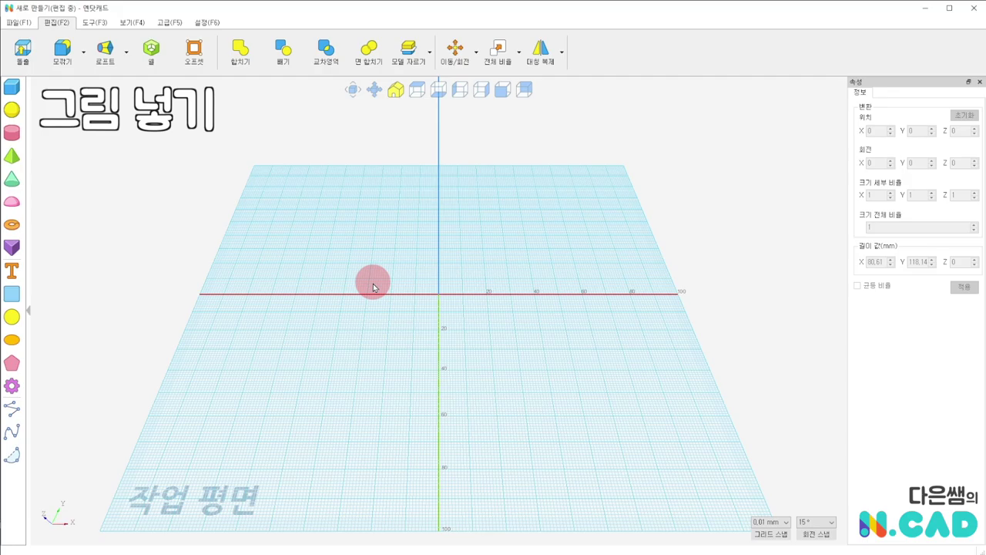
# Show the View (보기) ribbon with its display and background tools
pyautogui.click(132, 25)
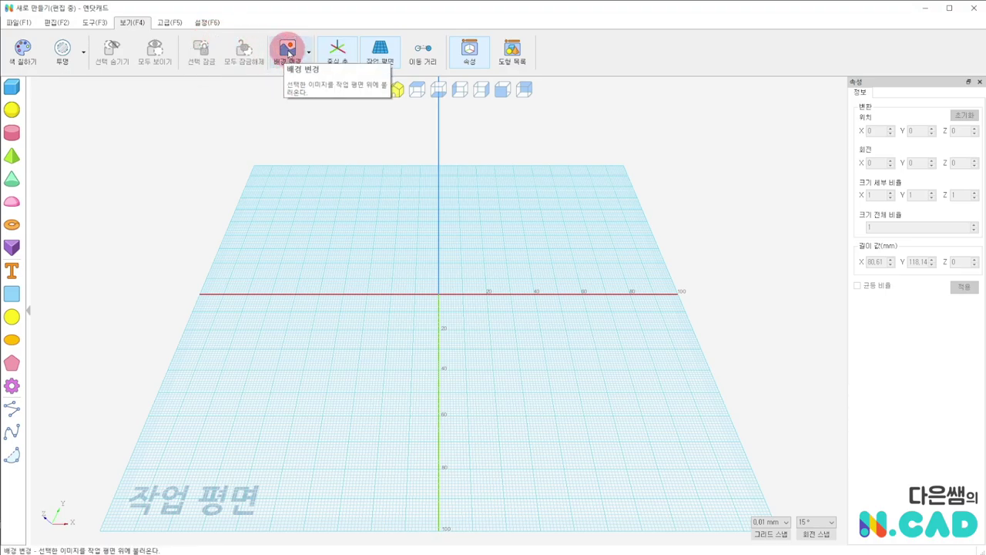
# Set car.jpg from Downloads as the workspace background image and zoom in on it
pyautogui.click(288, 52)
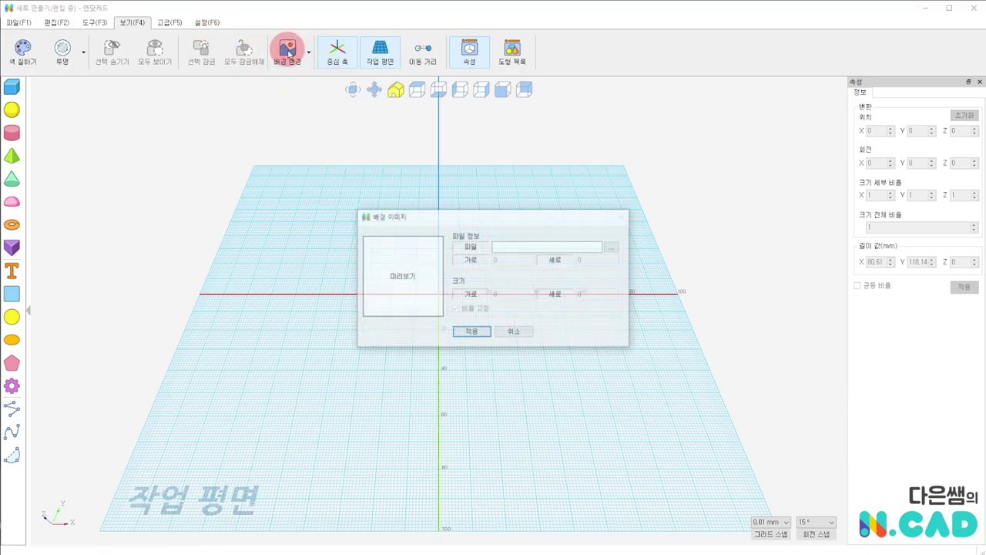
pyautogui.click(614, 248)
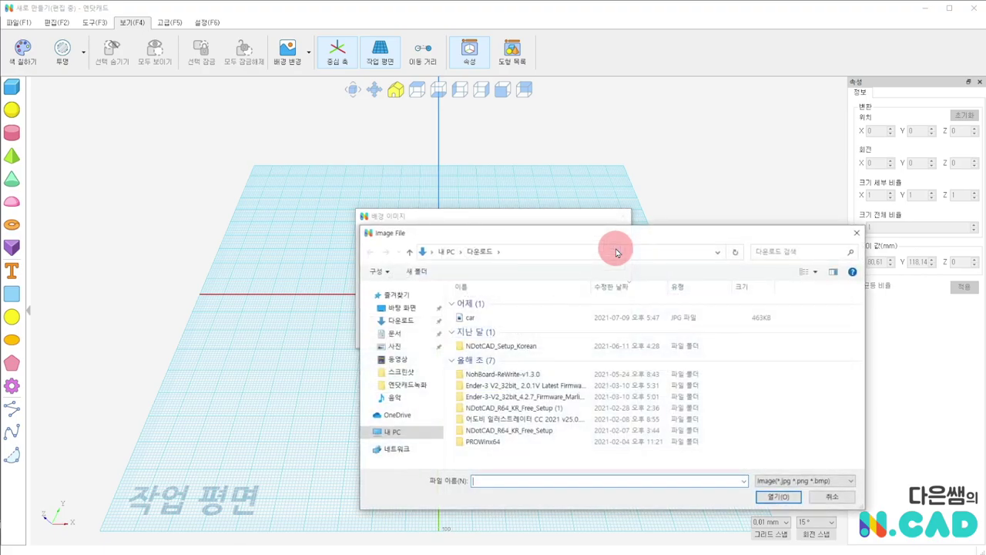
pyautogui.click(406, 322)
pyautogui.click(479, 319)
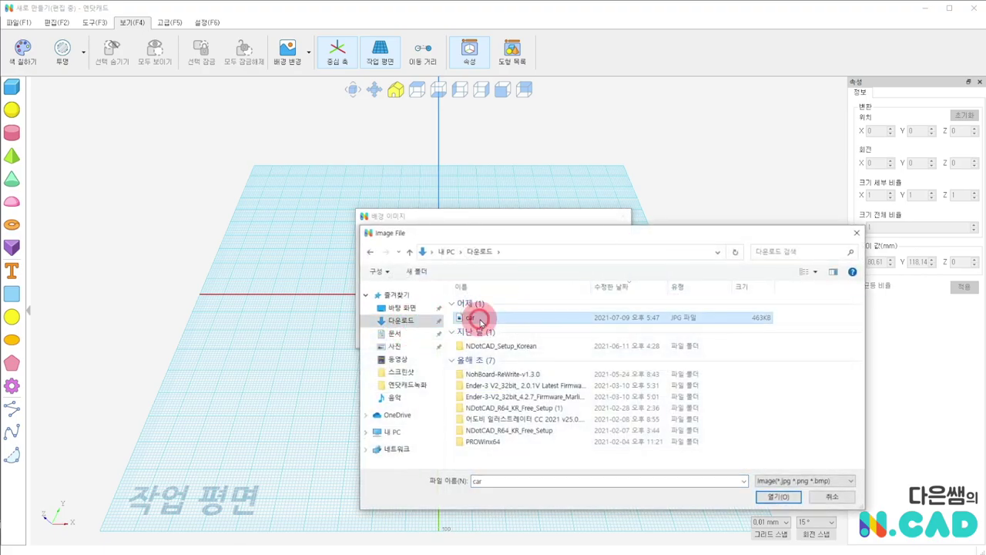
pyautogui.click(776, 496)
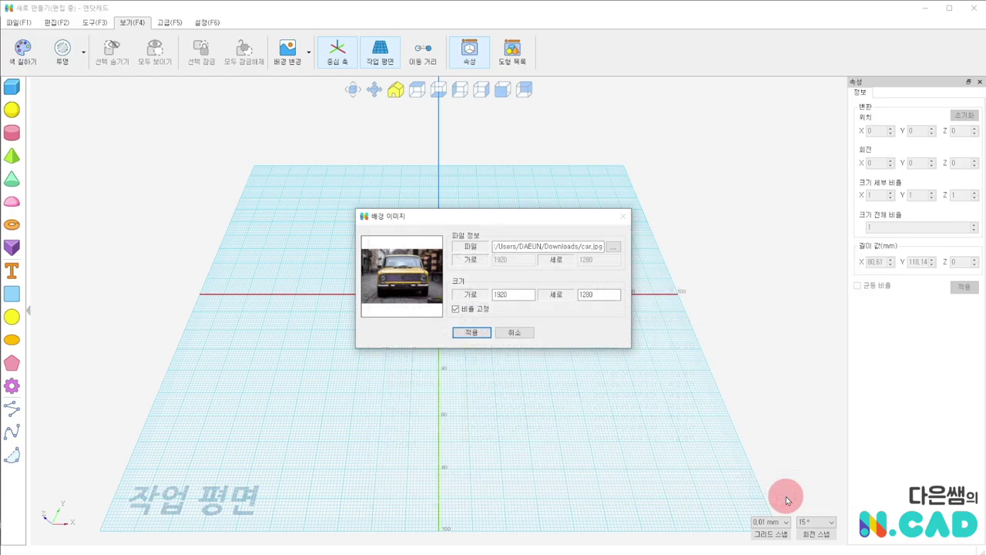
pyautogui.click(472, 333)
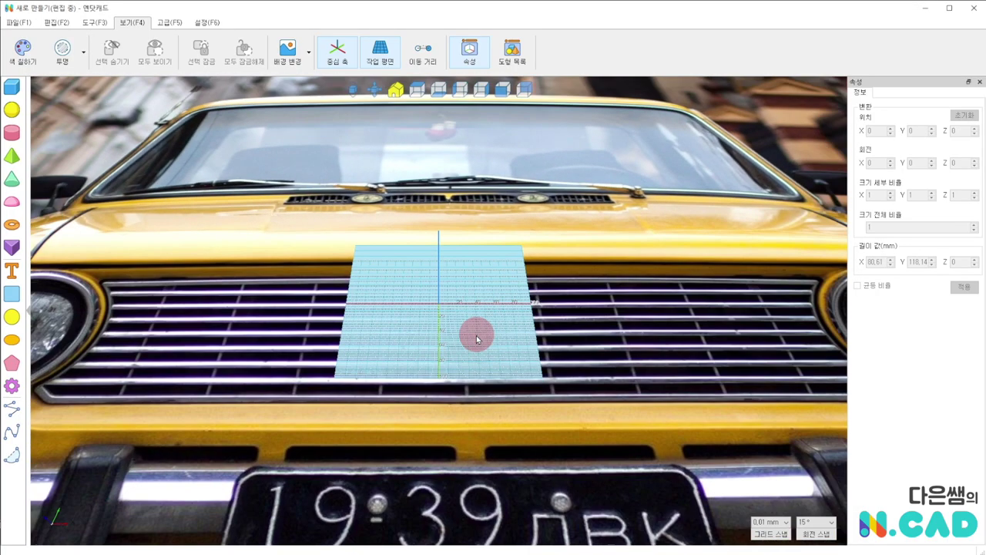
pyautogui.scroll(3, 476, 339)
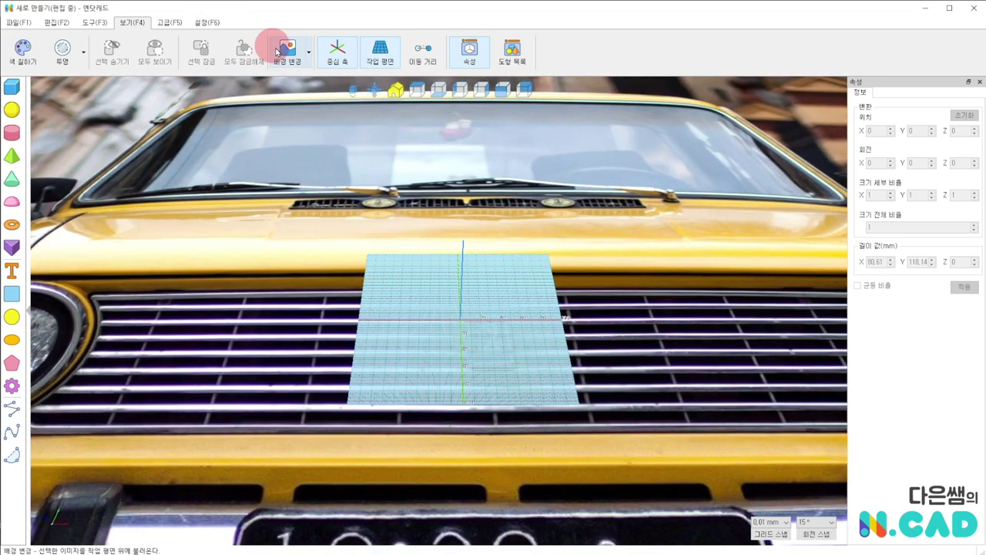
# Resize the car background image to 200 × 133 so it fits the work-plane grid
pyautogui.click(288, 52)
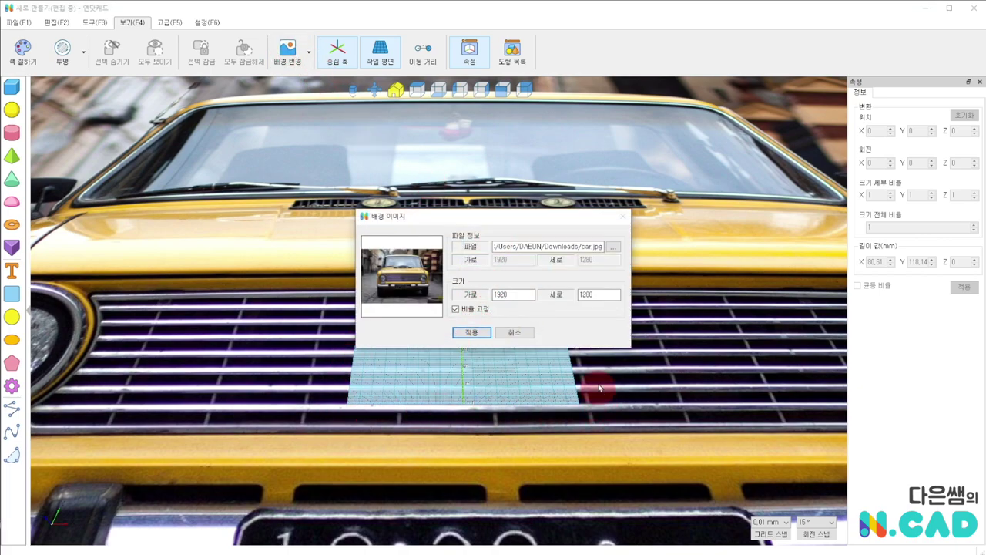
pyautogui.doubleClick(524, 294)
pyautogui.write('200')
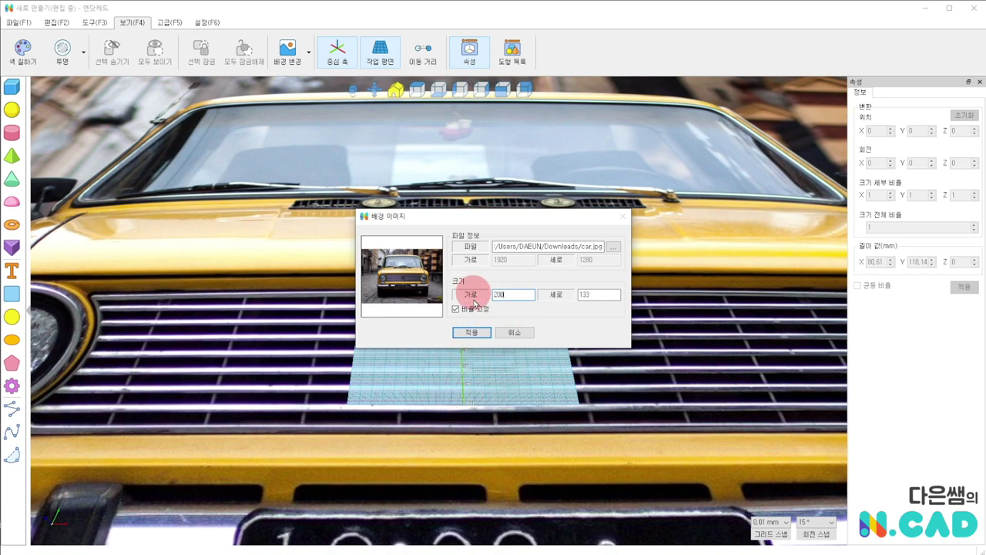
pyautogui.click(479, 332)
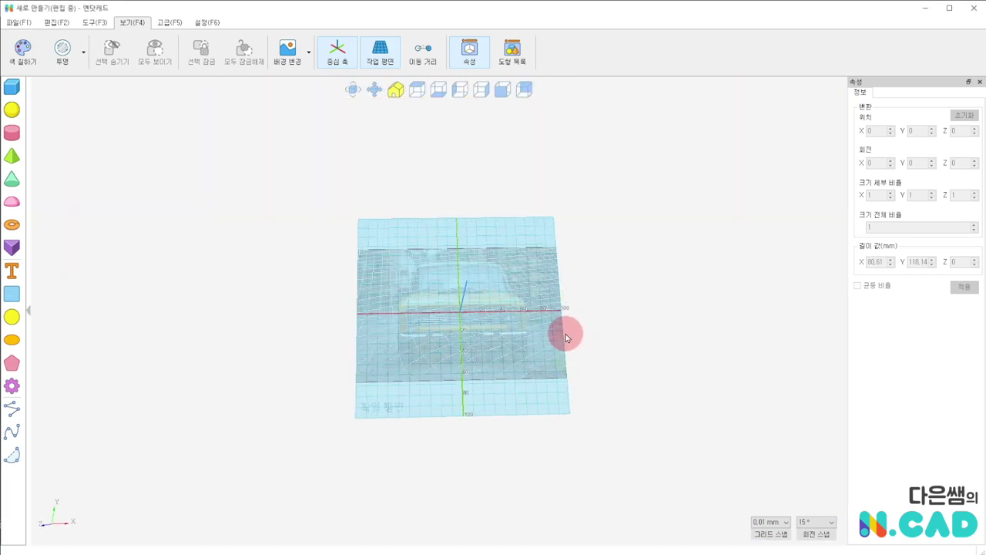
pyautogui.scroll(3, 570, 332)
# View the car photo from above with the grid hidden, and pick the line sketch tool
pyautogui.moveTo(447, 341); pyautogui.dragTo(439, 374, button='right')
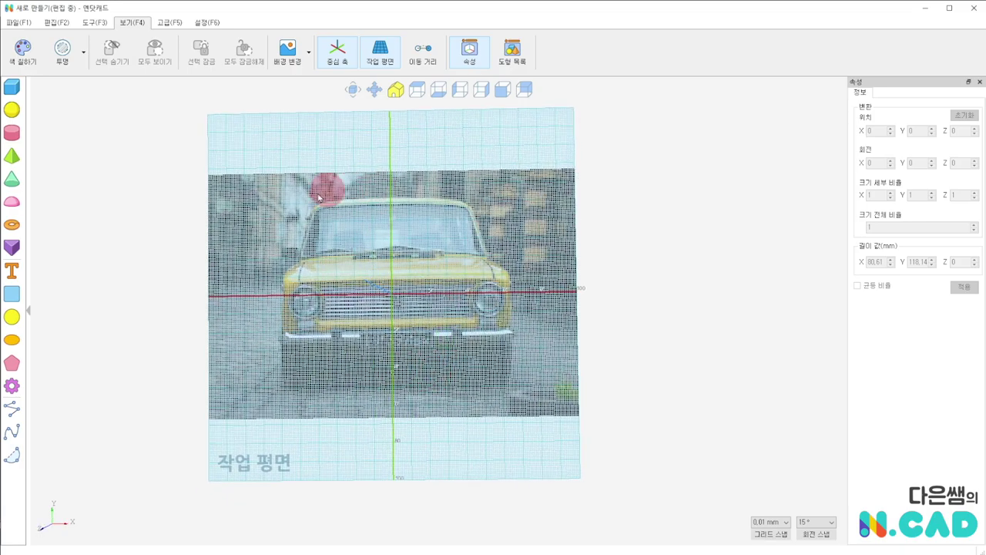
pyautogui.moveTo(360, 235)
pyautogui.mouseDown(button='right')
pyautogui.moveTo(367, 249)
pyautogui.moveTo(391, 165)
pyautogui.moveTo(390, 265)
pyautogui.moveTo(365, 228)
pyautogui.mouseUp(button='right')
pyautogui.scroll(2, 365, 227)
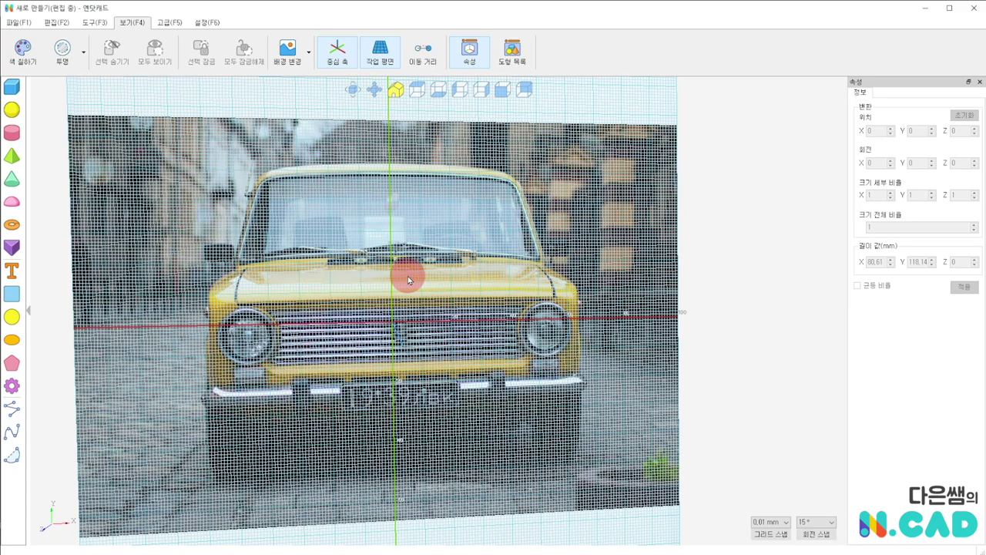
pyautogui.moveTo(405, 275)
pyautogui.mouseDown(button='right')
pyautogui.moveTo(379, 273)
pyautogui.moveTo(370, 222)
pyautogui.mouseUp(button='right')
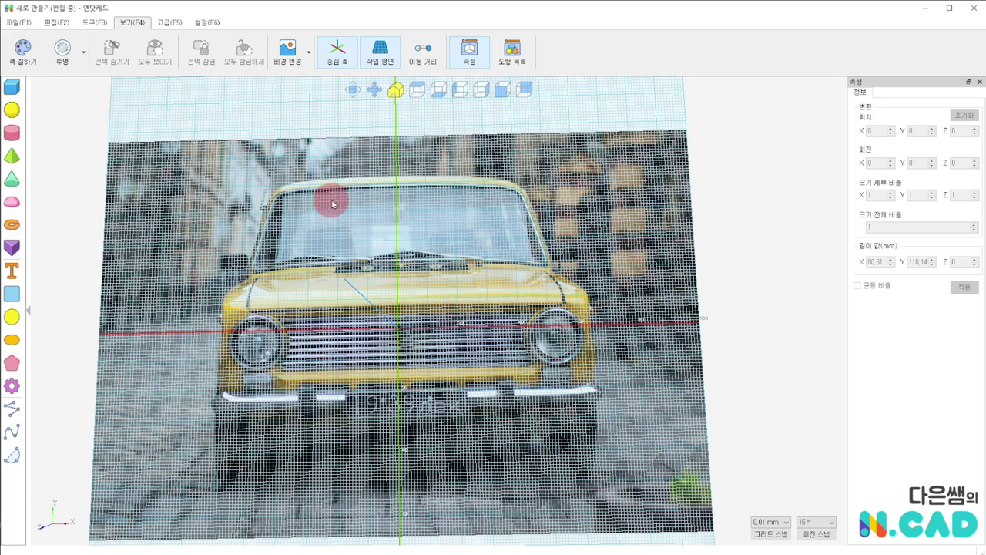
pyautogui.click(382, 58)
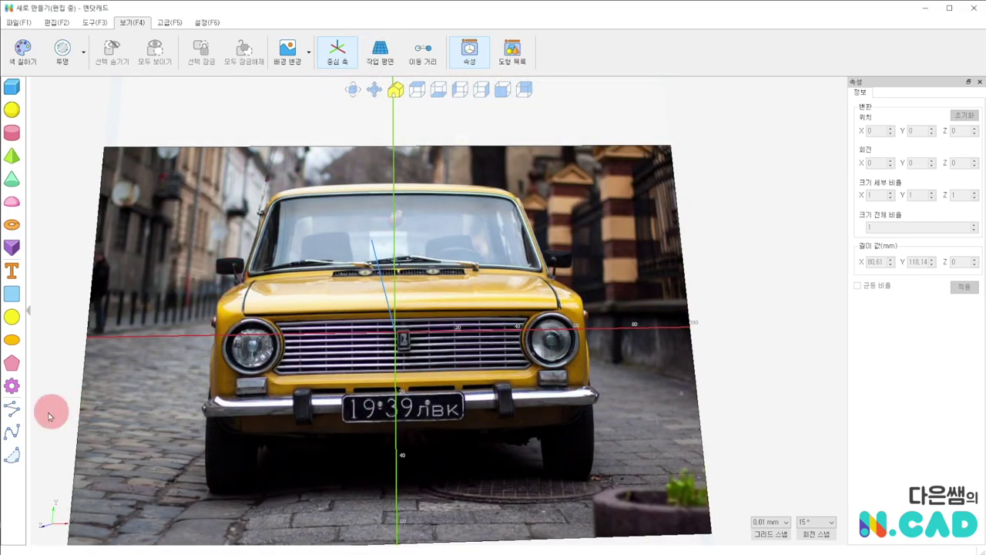
pyautogui.click(13, 412)
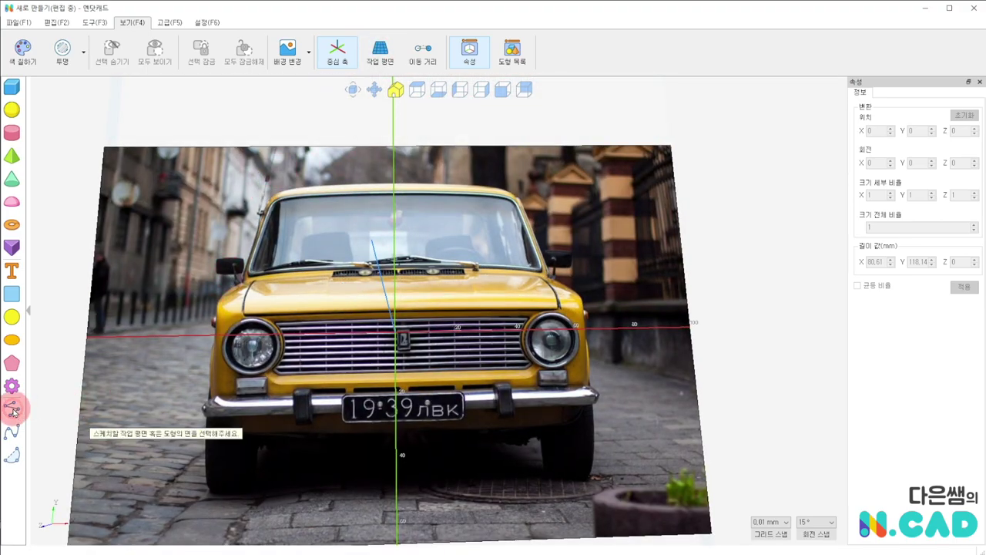
# Start the outline on the workplane along the roof, curving down the windshield pillar
pyautogui.click(402, 185)
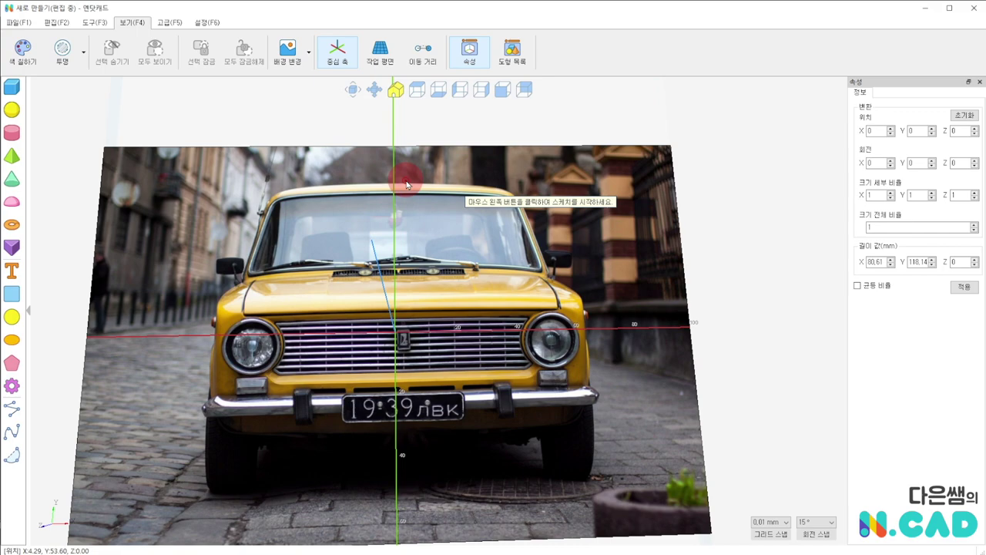
pyautogui.click(406, 183)
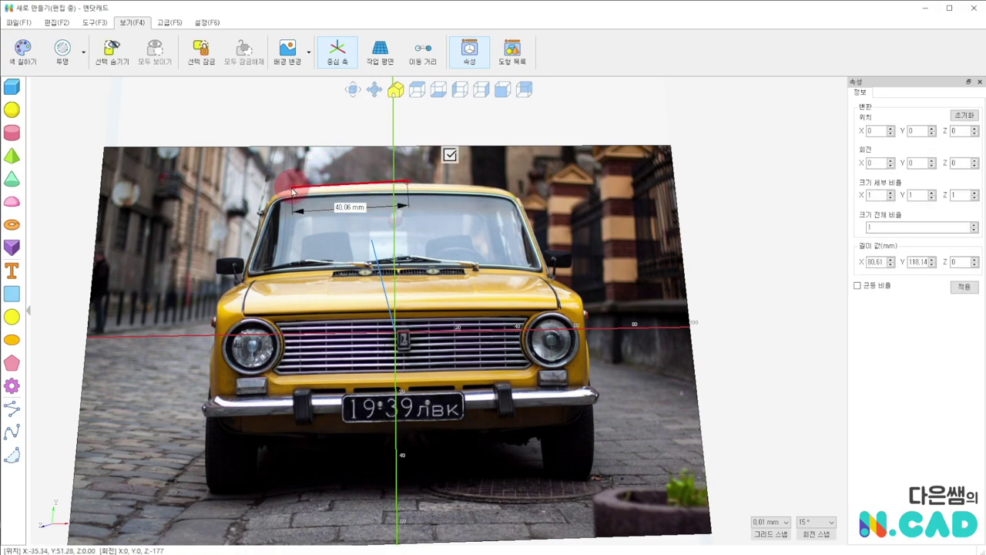
pyautogui.click(292, 190)
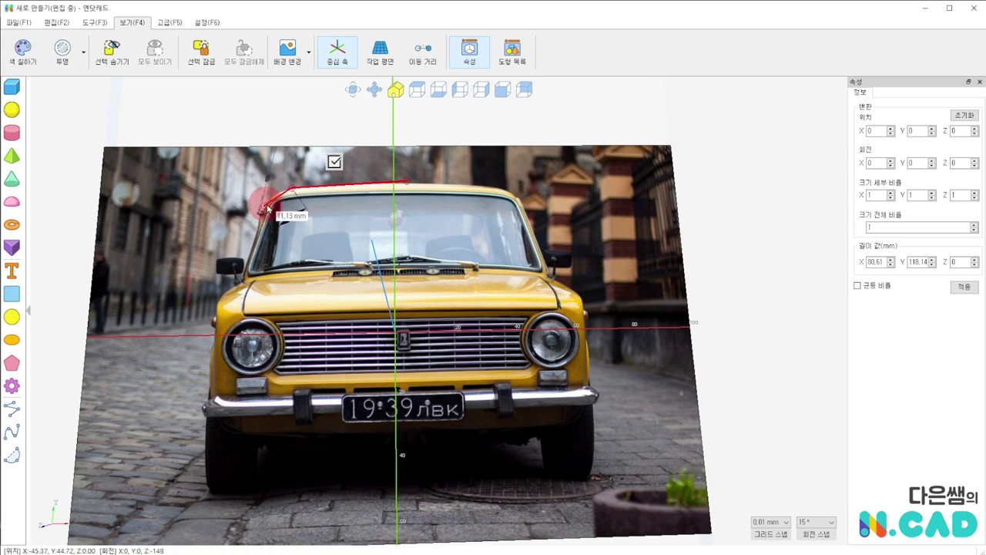
pyautogui.rightClick(270, 206)
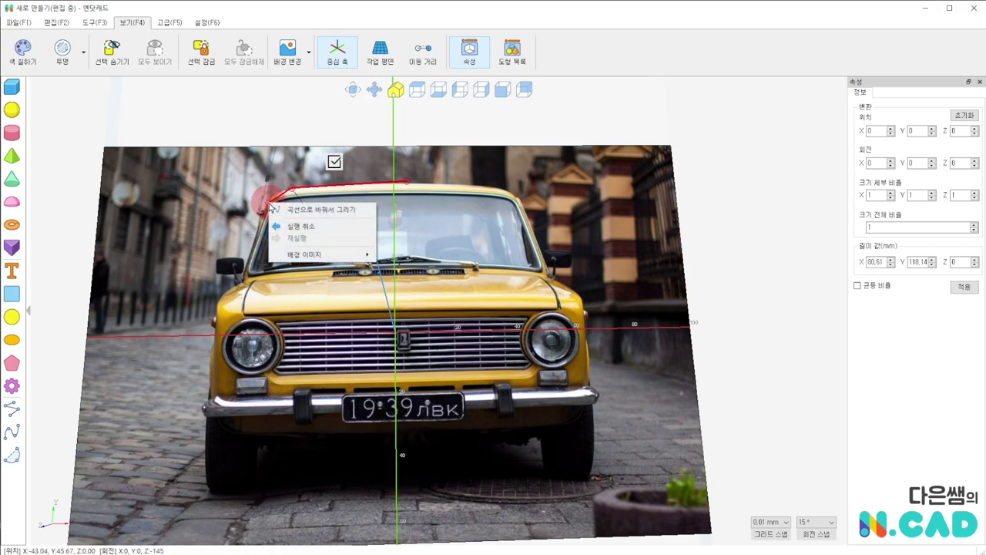
pyautogui.click(292, 211)
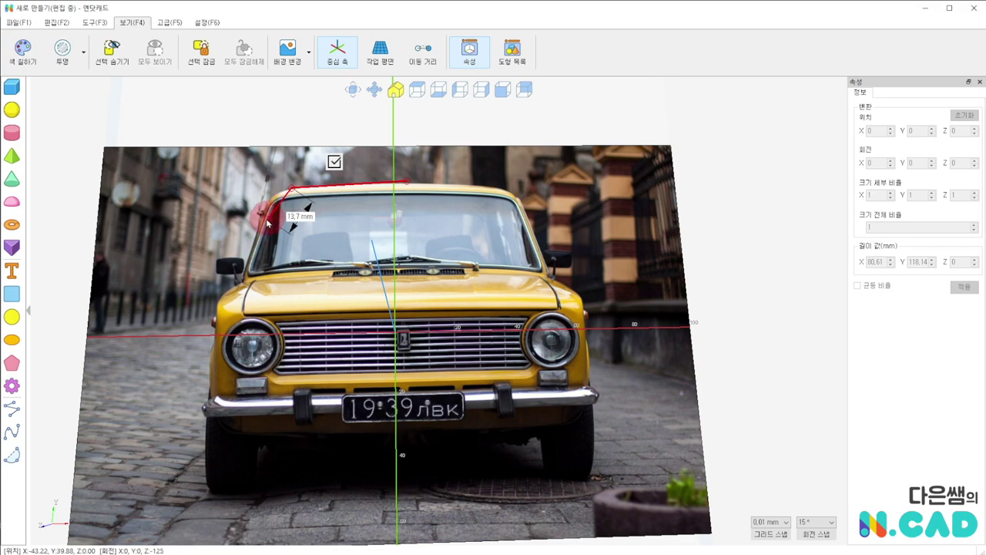
pyautogui.click(266, 209)
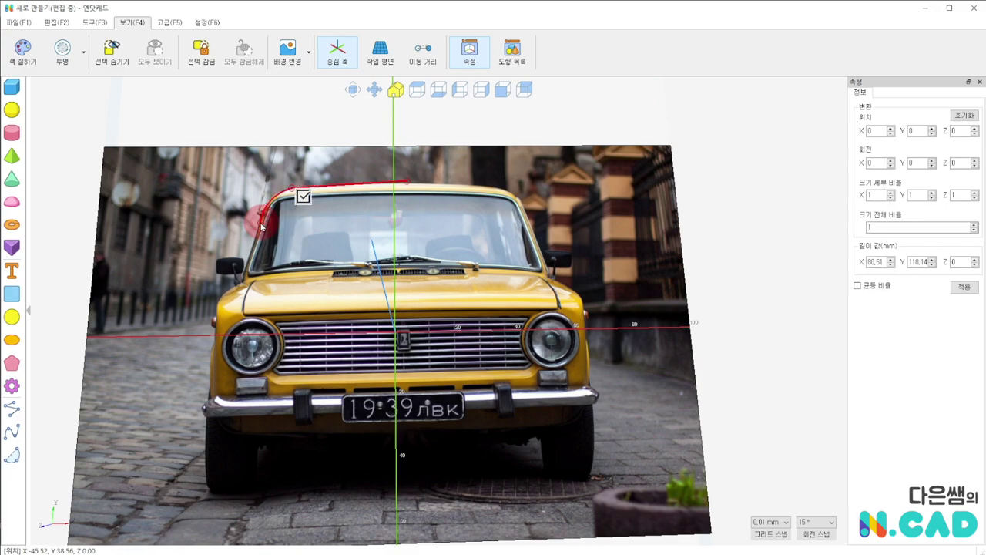
pyautogui.rightClick(261, 224)
pyautogui.click(298, 230)
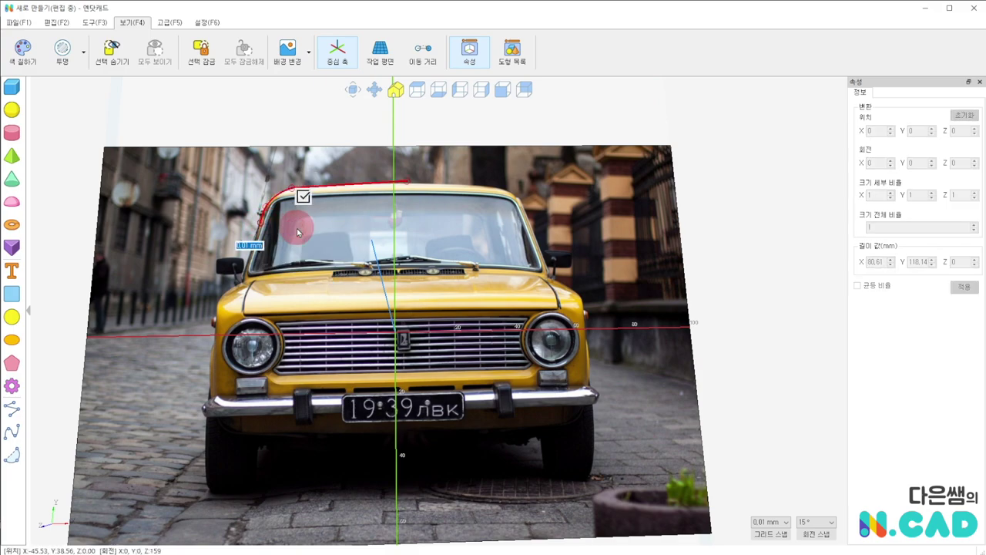
# Continue the outline down the windshield side, around the front fender and bumper corner
pyautogui.click(243, 284)
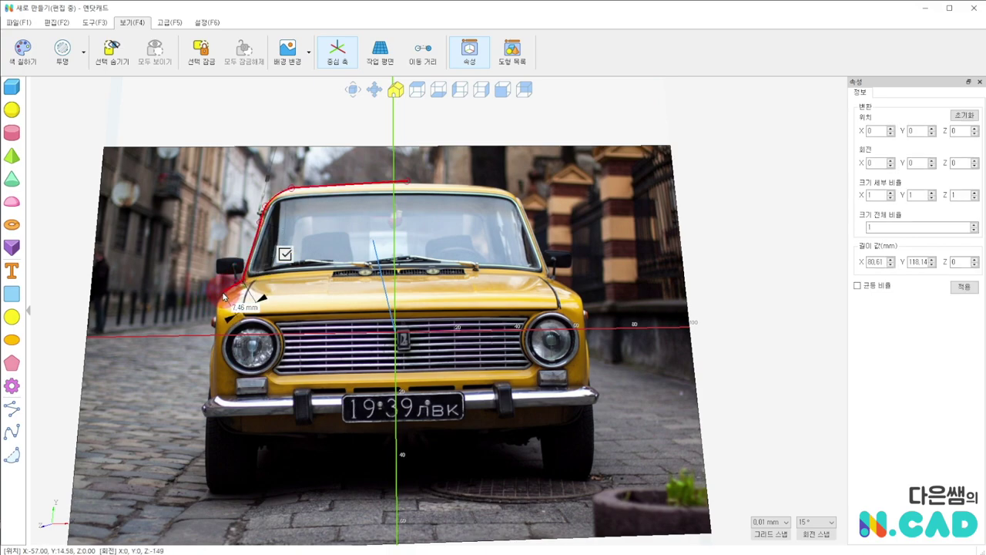
pyautogui.rightClick(224, 296)
pyautogui.click(261, 303)
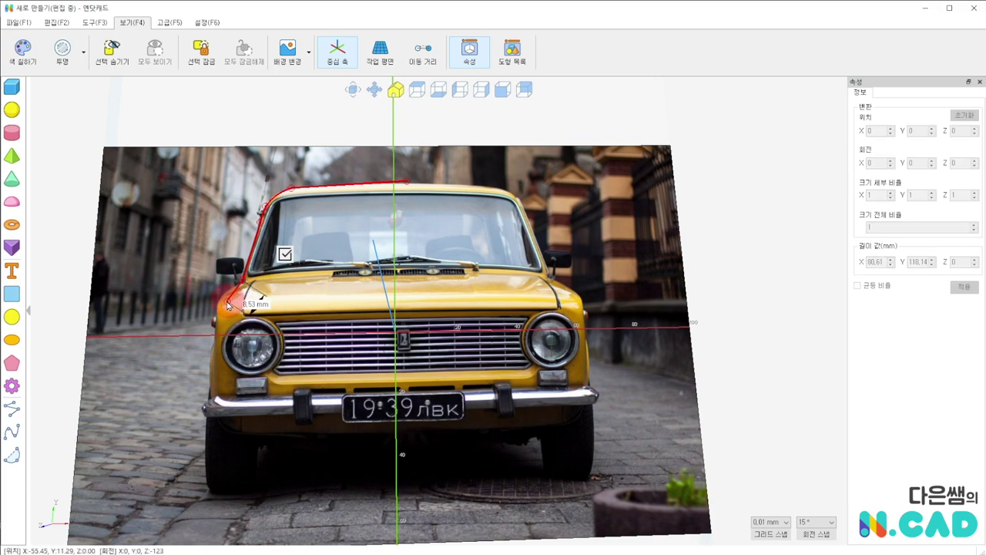
pyautogui.click(218, 299)
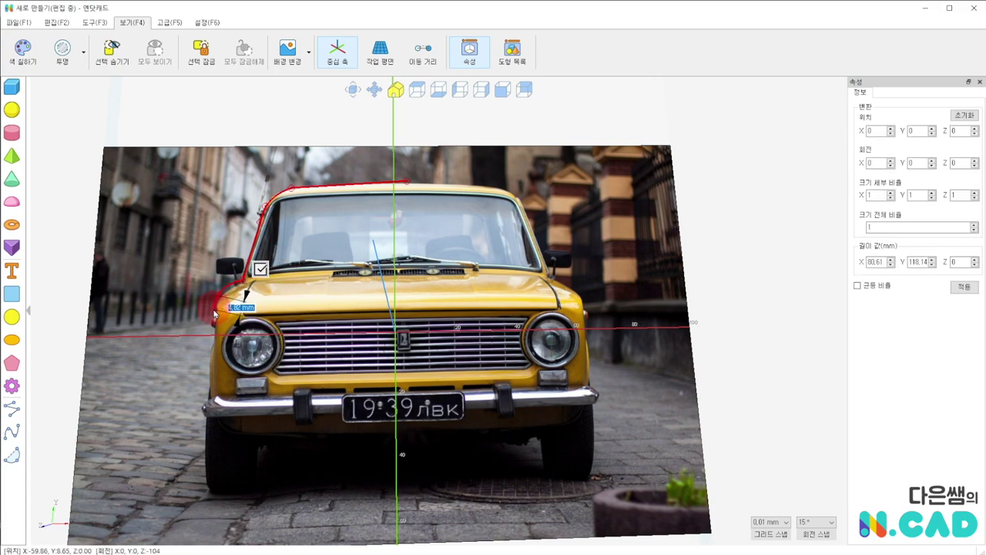
pyautogui.rightClick(210, 402)
pyautogui.click(248, 406)
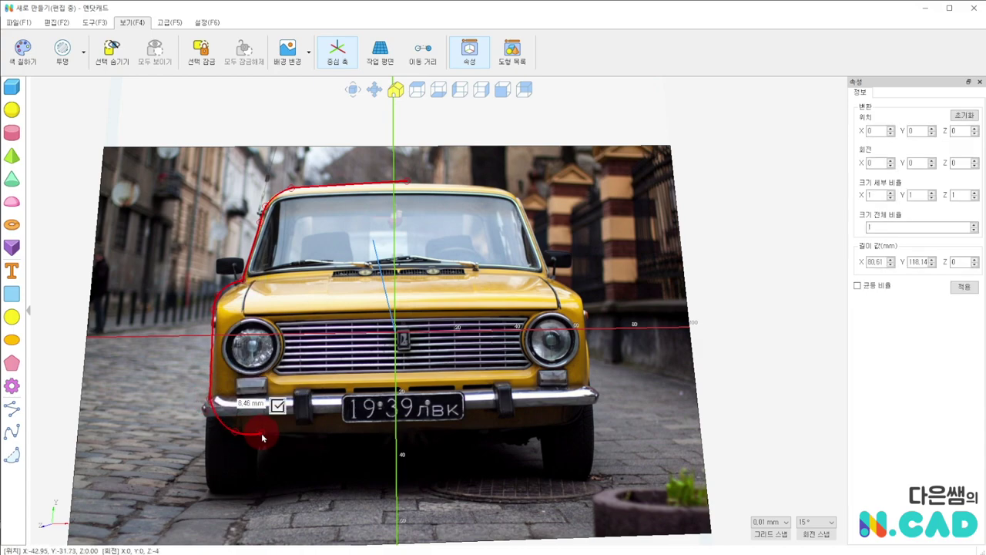
pyautogui.rightClick(258, 440)
pyautogui.click(295, 444)
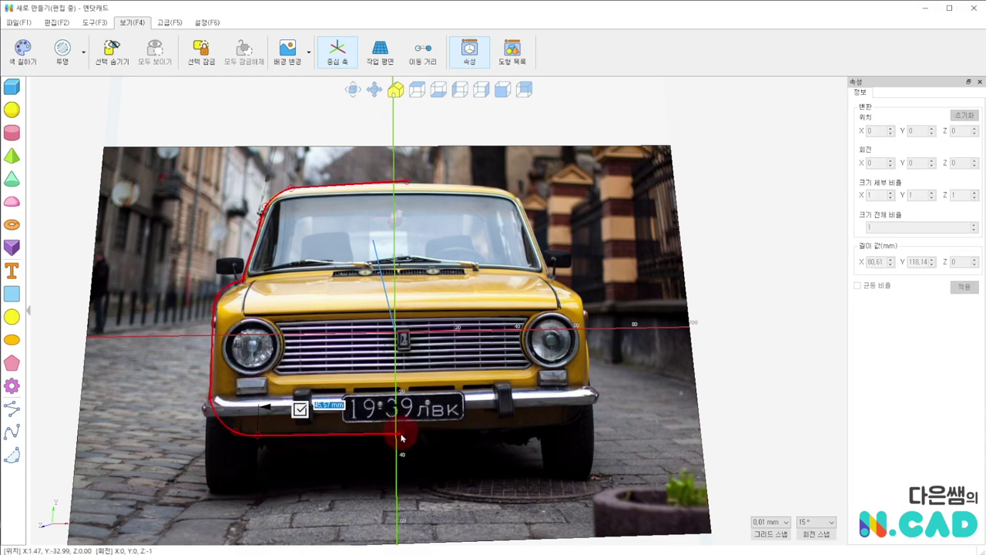
pyautogui.click(400, 434)
pyautogui.click(405, 182)
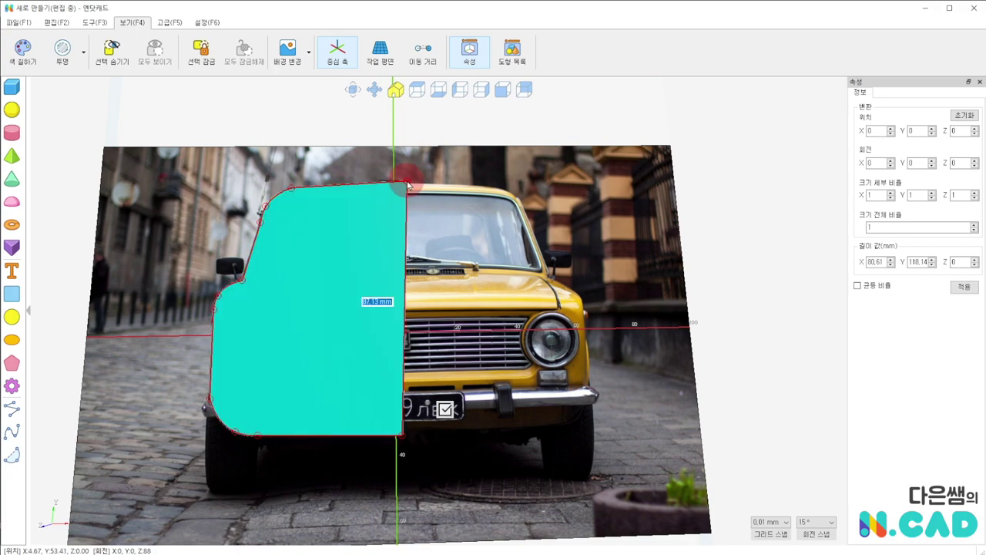
pyautogui.click(585, 309)
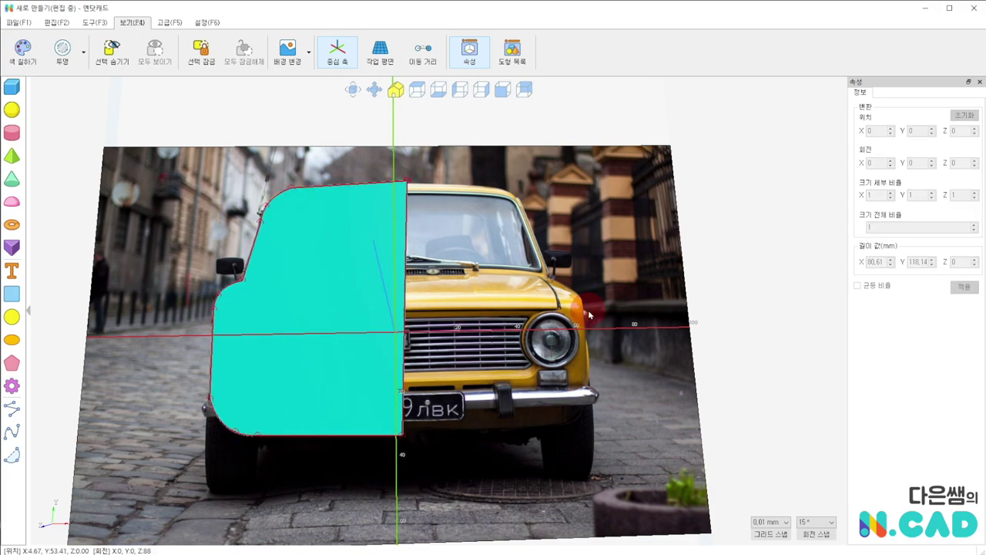
pyautogui.click(393, 472)
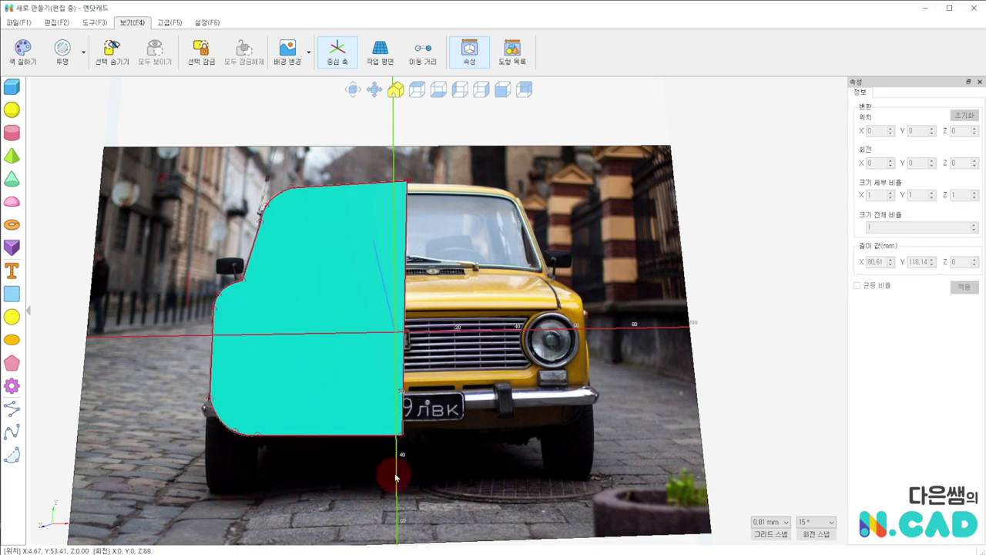
pyautogui.click(290, 203)
pyautogui.click(332, 510)
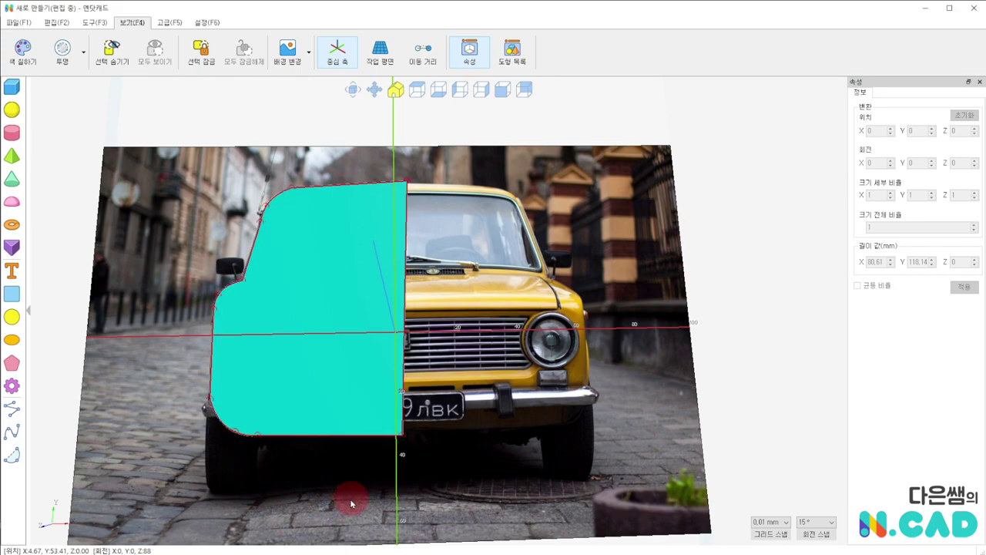
pyautogui.click(383, 158)
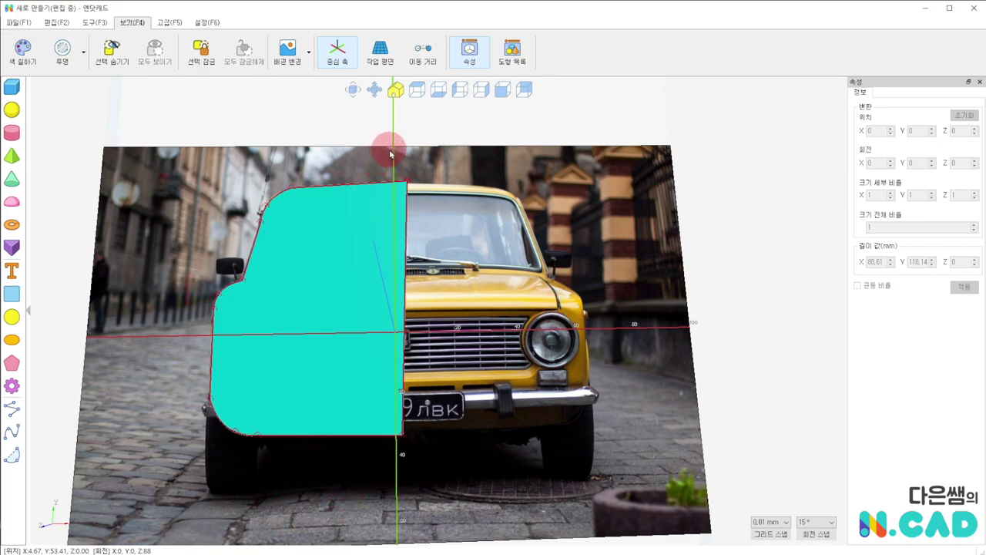
pyautogui.click(391, 301)
pyautogui.click(395, 452)
pyautogui.click(387, 279)
pyautogui.click(388, 164)
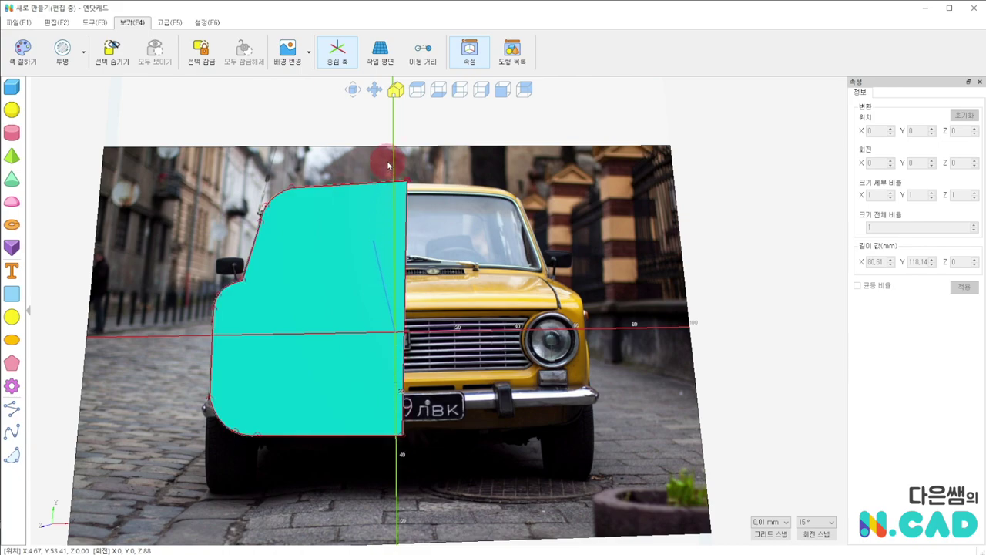
pyautogui.click(439, 234)
pyautogui.click(564, 301)
pyautogui.click(315, 271)
pyautogui.click(508, 246)
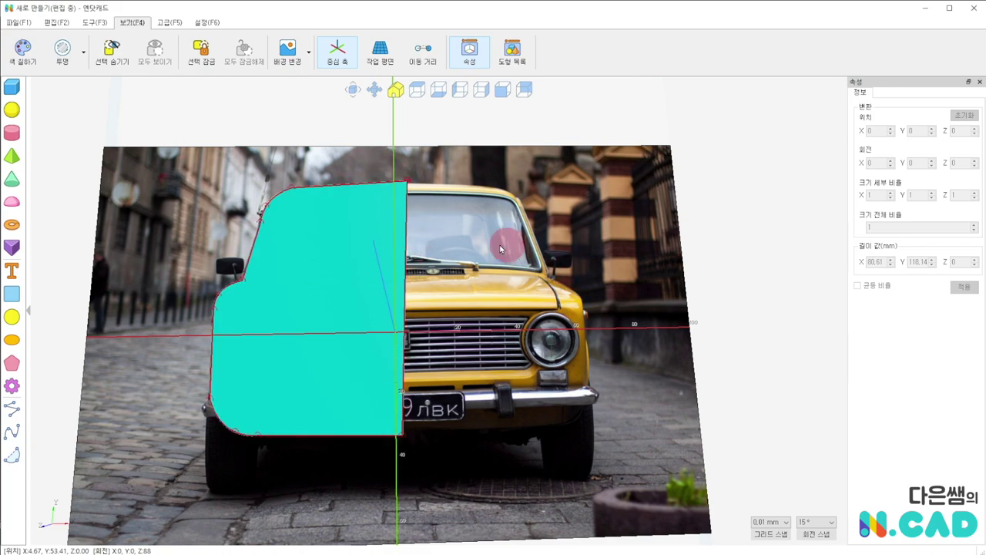
pyautogui.click(510, 325)
pyautogui.click(426, 206)
pyautogui.click(505, 228)
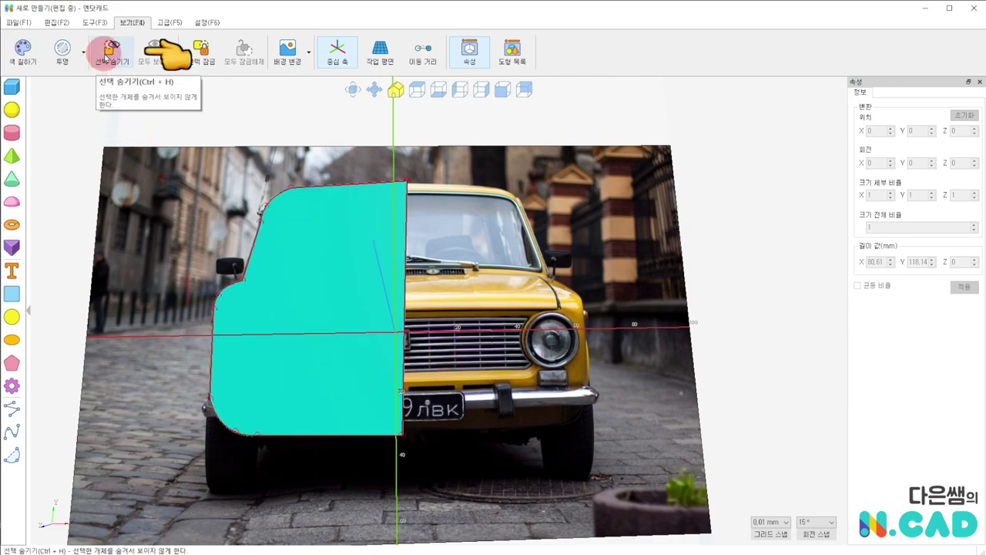
# Hide the cyan car-body shape, show everything again, then reselect and hide it
pyautogui.click(114, 51)
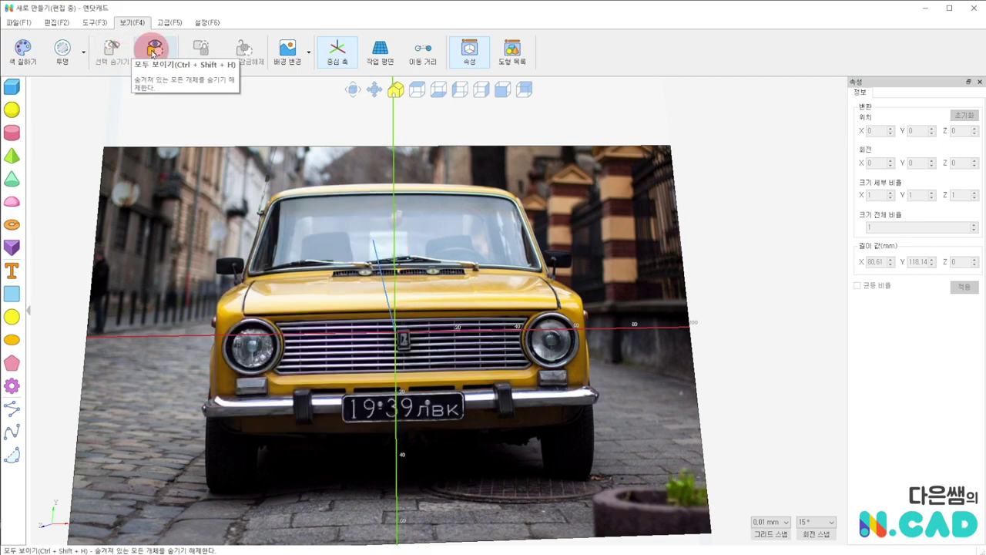
pyautogui.click(154, 51)
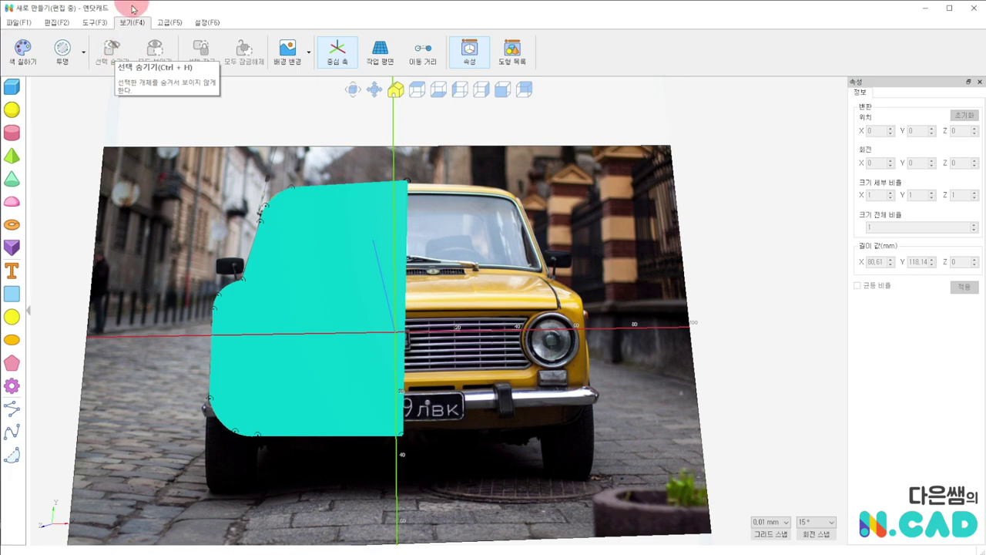
pyautogui.click(264, 125)
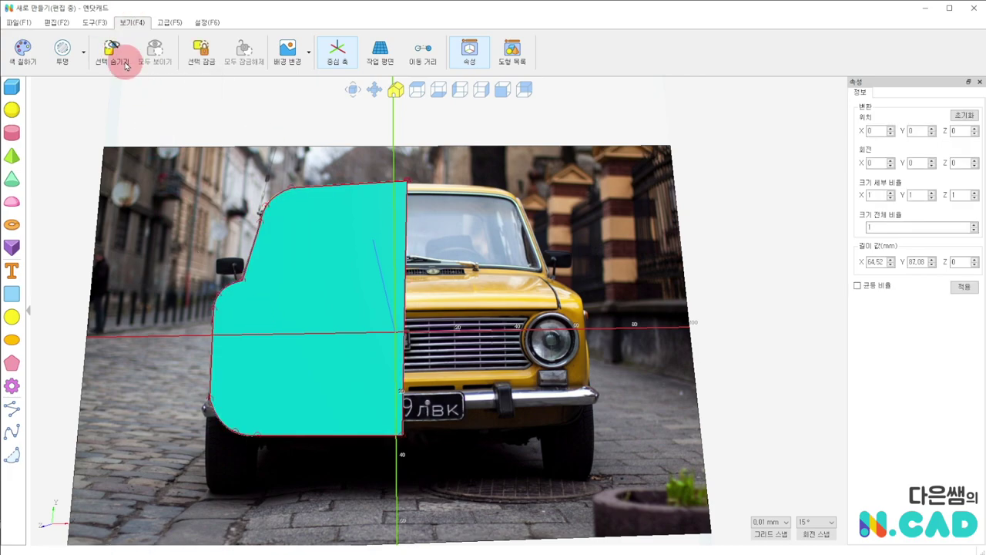
pyautogui.click(117, 52)
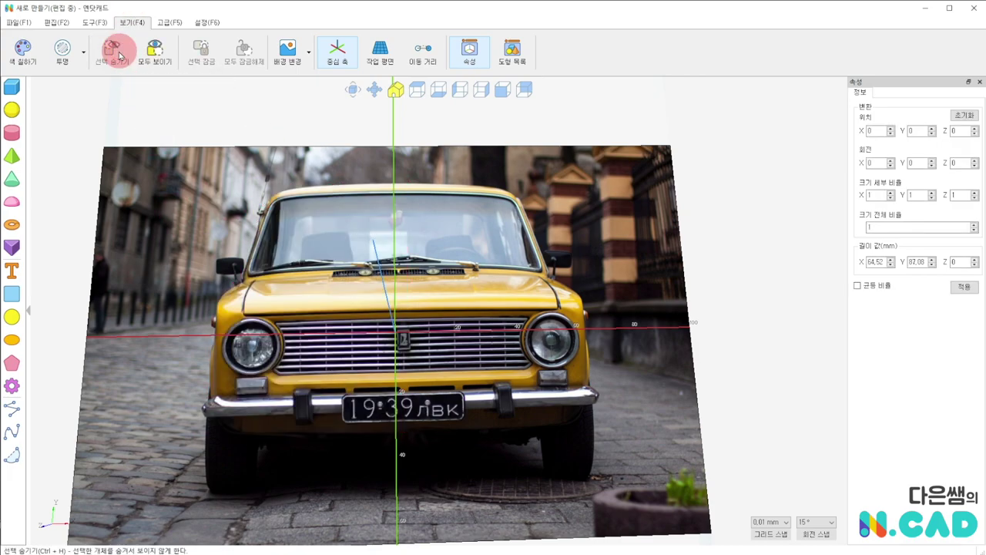
# Draw a 15 mm disc on the car's left headlight
pyautogui.click(12, 316)
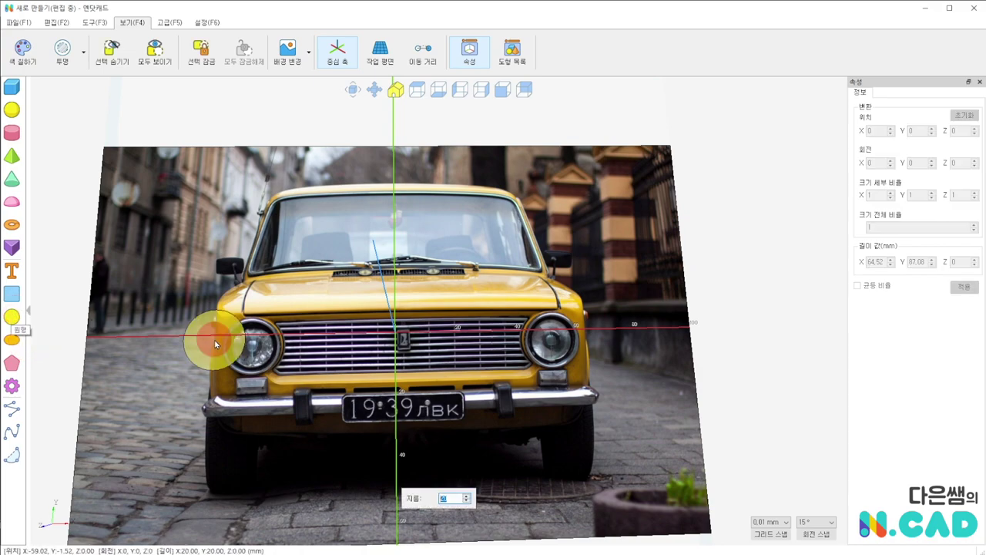
pyautogui.click(252, 348)
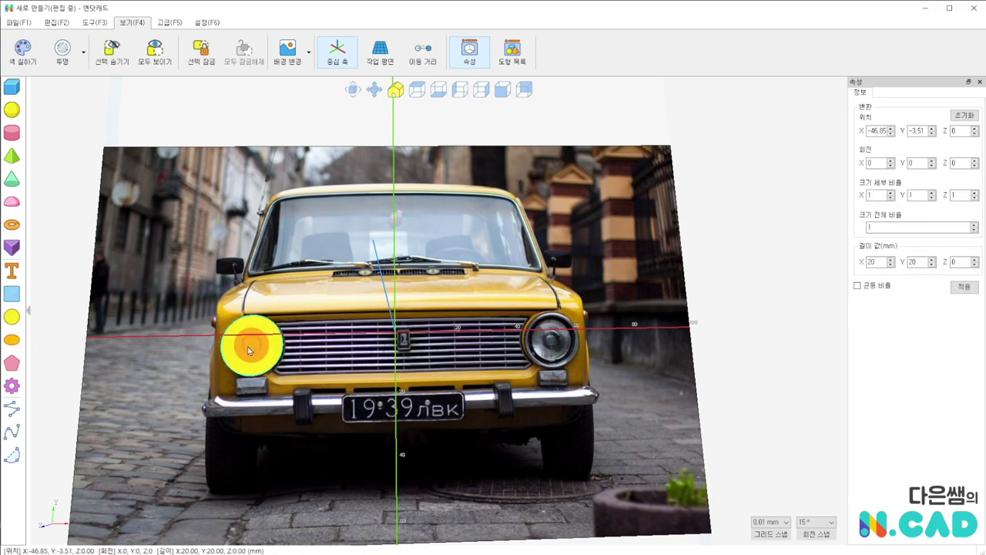
pyautogui.click(12, 315)
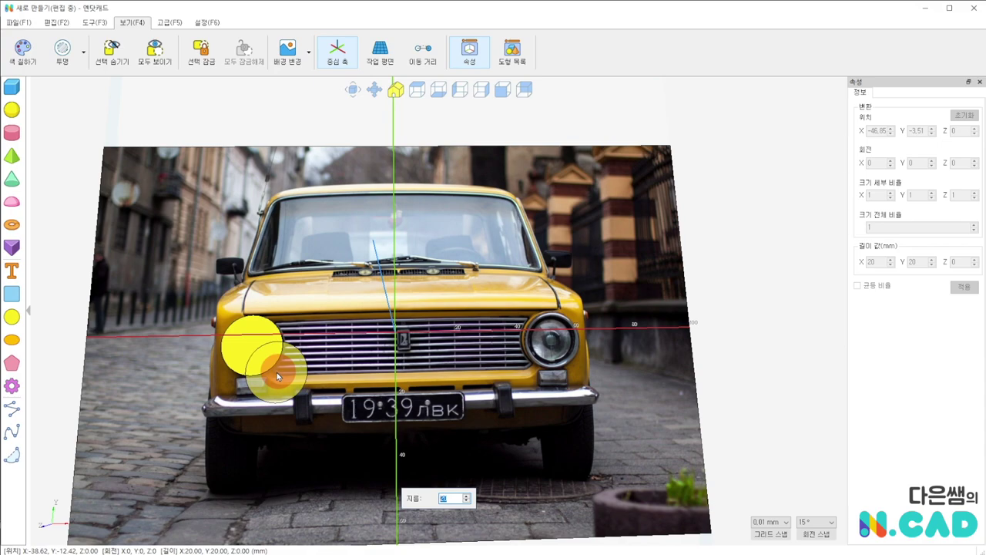
pyautogui.write('15')
pyautogui.click(253, 349)
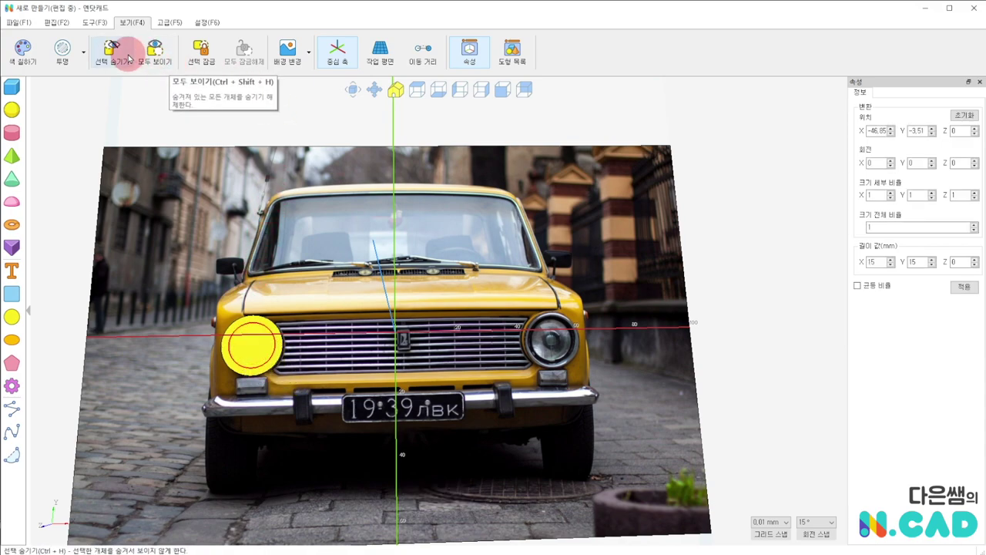
# Show all hidden objects, turn off the car background photo, and restore the work-plane grid
pyautogui.click(156, 57)
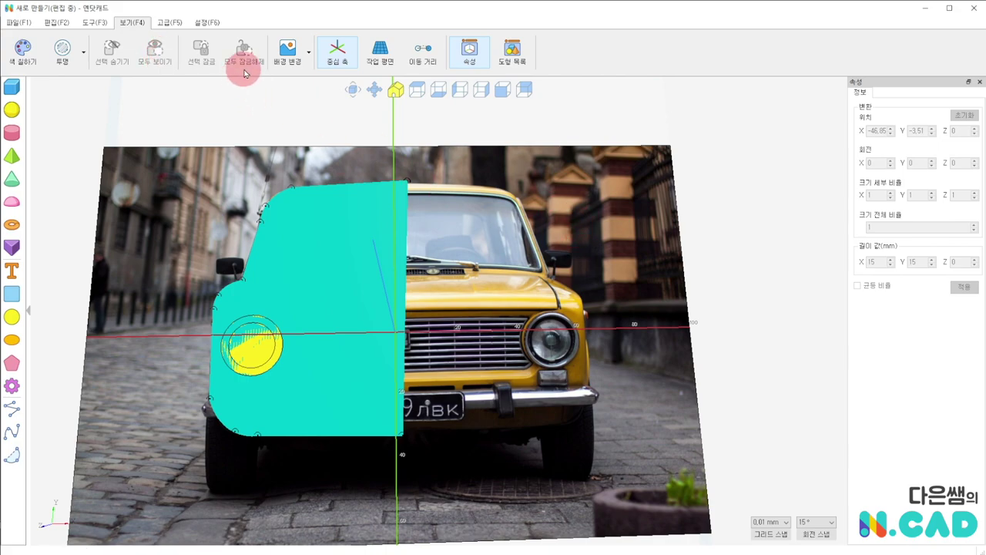
pyautogui.click(308, 51)
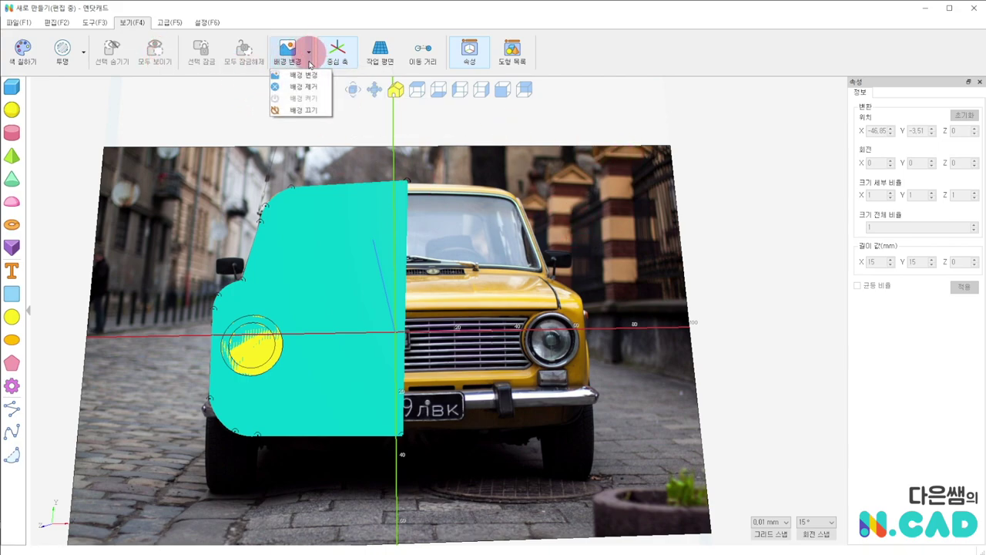
pyautogui.click(316, 113)
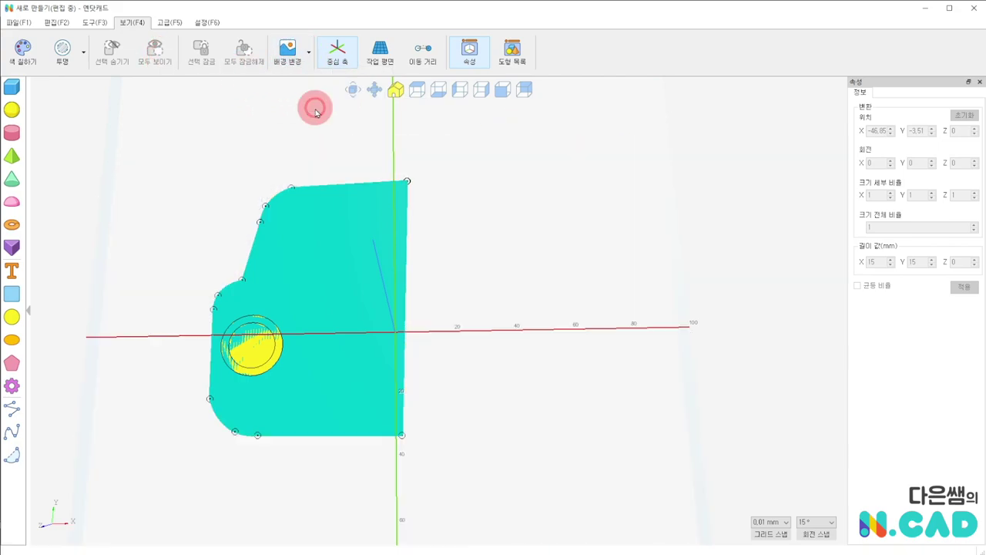
pyautogui.click(387, 61)
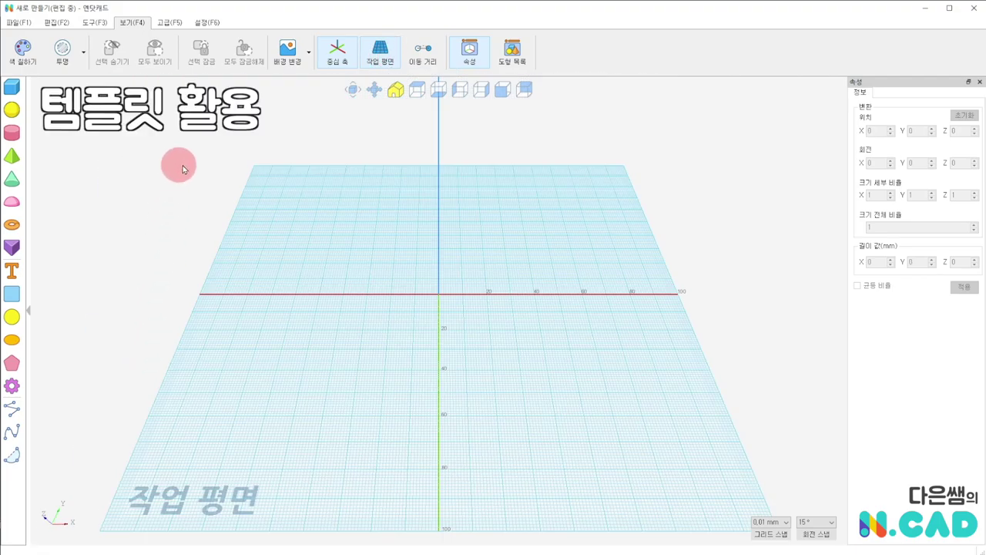
# On the 고급 tab, open the template browser and expand the 2D SVG templates folder
pyautogui.click(171, 25)
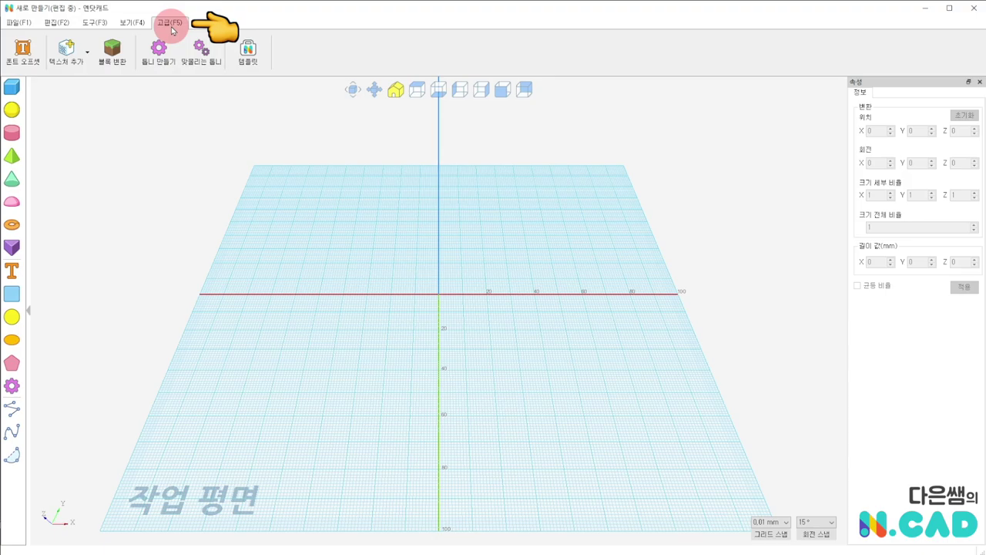
pyautogui.click(258, 61)
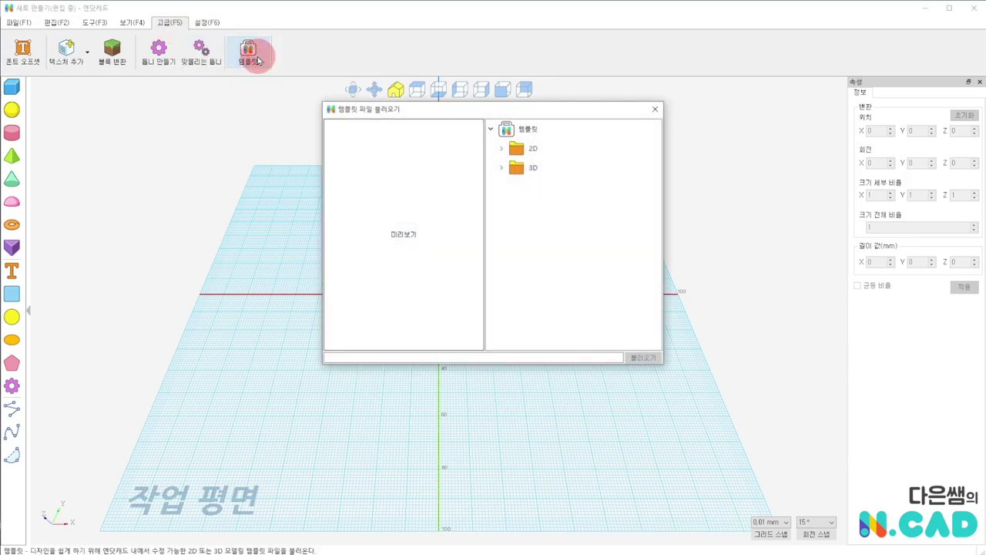
pyautogui.click(537, 171)
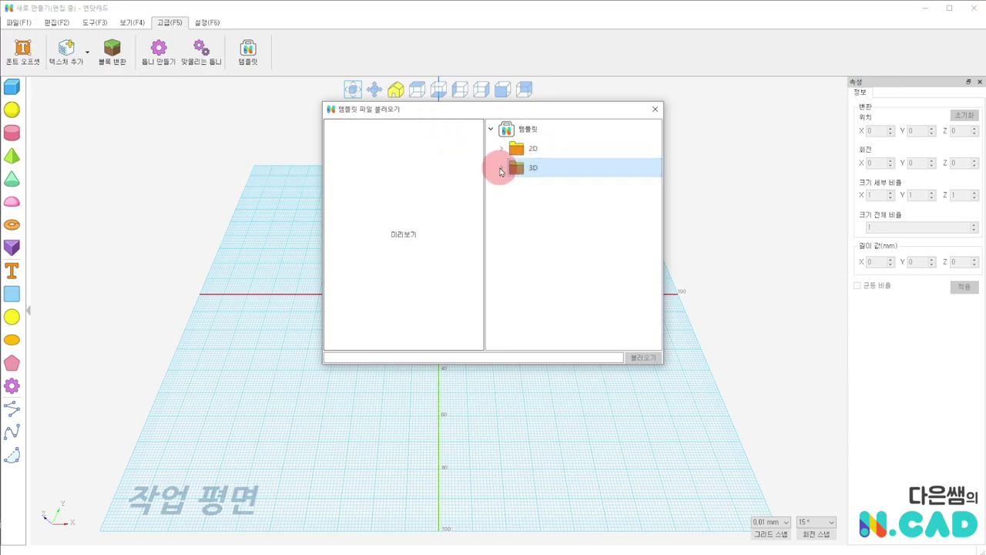
pyautogui.click(501, 167)
pyautogui.click(512, 206)
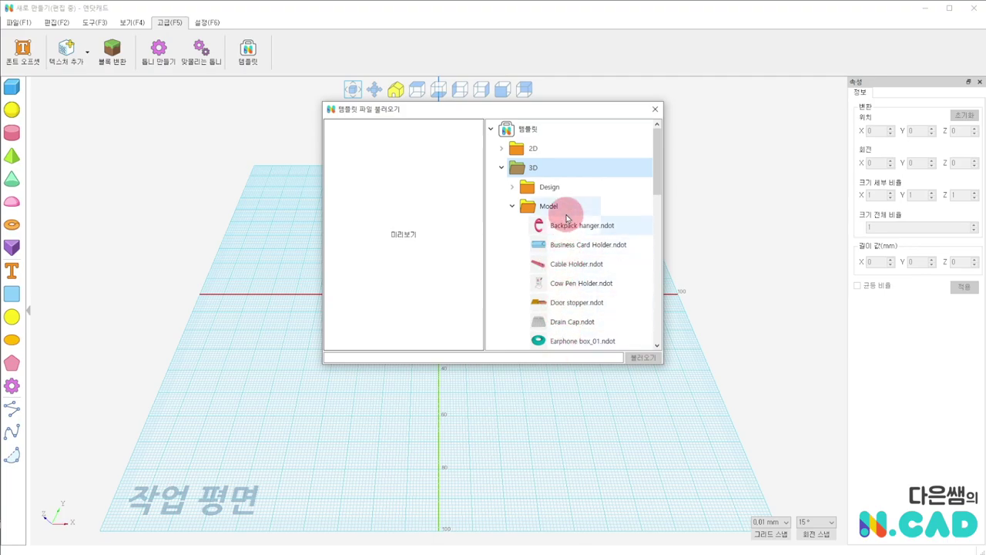
pyautogui.click(503, 152)
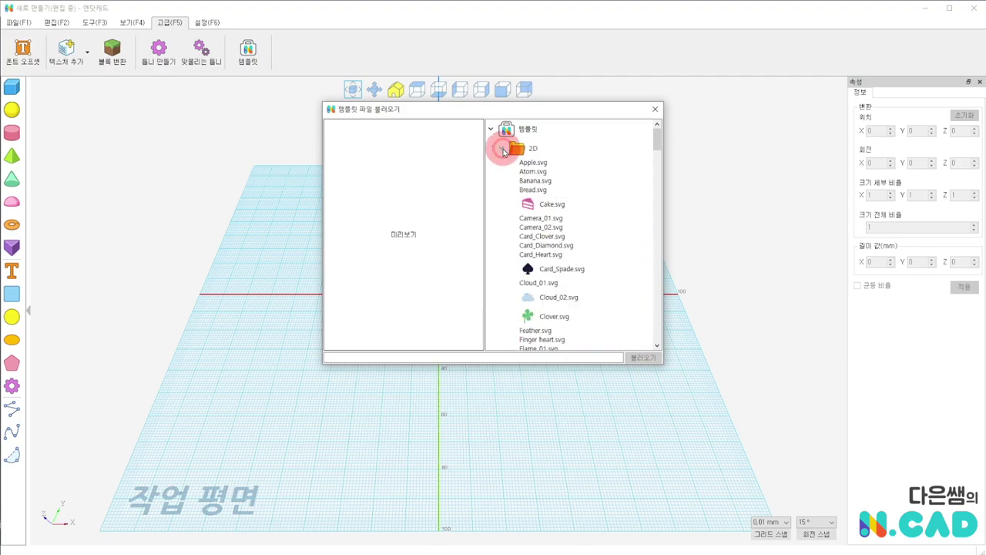
# Scroll down to Vehicle_02.svg, select it and request loading it
pyautogui.scroll(-1, 562, 185)
pyautogui.scroll(-1, 562, 184)
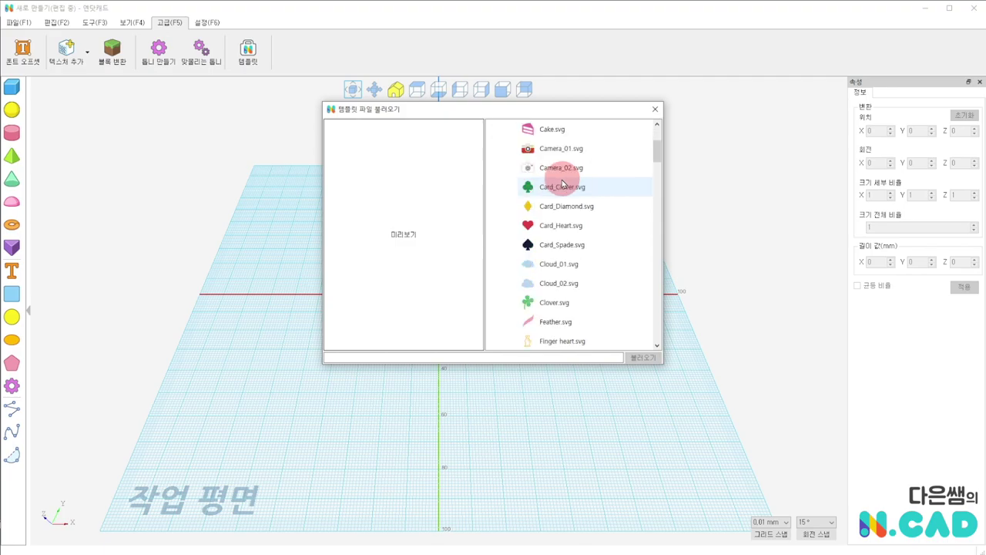
pyautogui.scroll(-1, 563, 184)
pyautogui.scroll(-1, 563, 184)
pyautogui.scroll(-1, 562, 186)
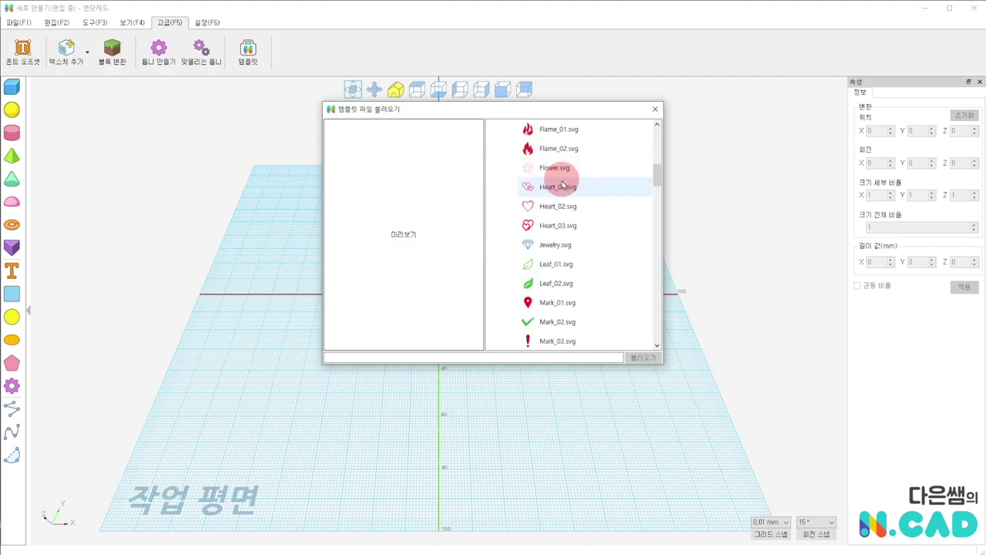
pyautogui.scroll(-1, 562, 186)
pyautogui.scroll(-1, 562, 186)
pyautogui.scroll(-1, 562, 185)
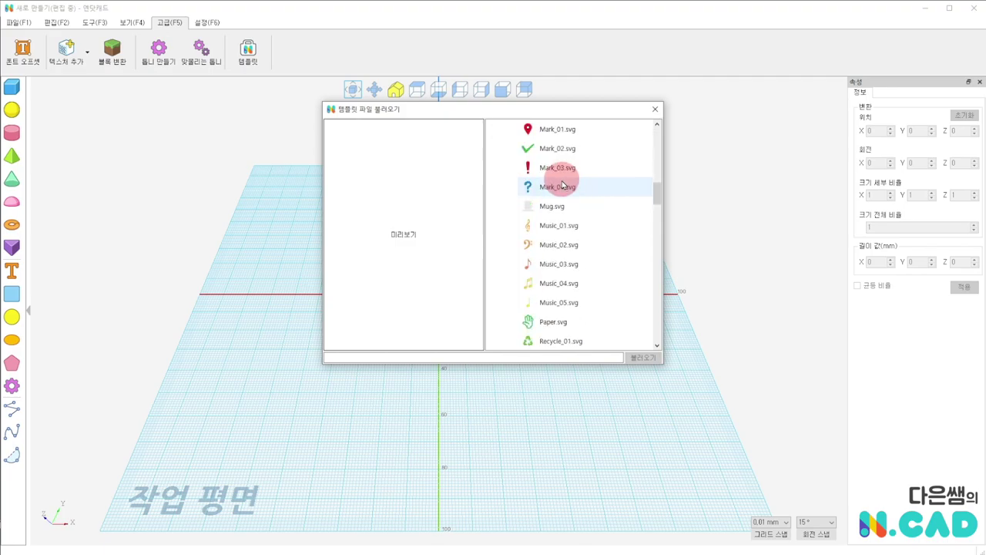
pyautogui.scroll(-2, 563, 186)
pyautogui.scroll(-2, 562, 185)
pyautogui.scroll(-3, 562, 186)
pyautogui.scroll(-1, 562, 186)
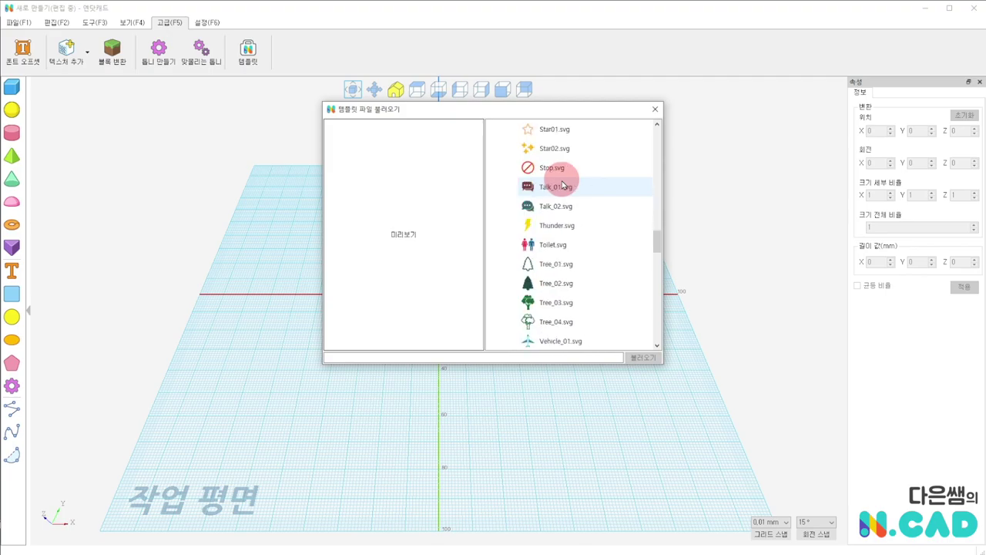
pyautogui.scroll(-2, 562, 185)
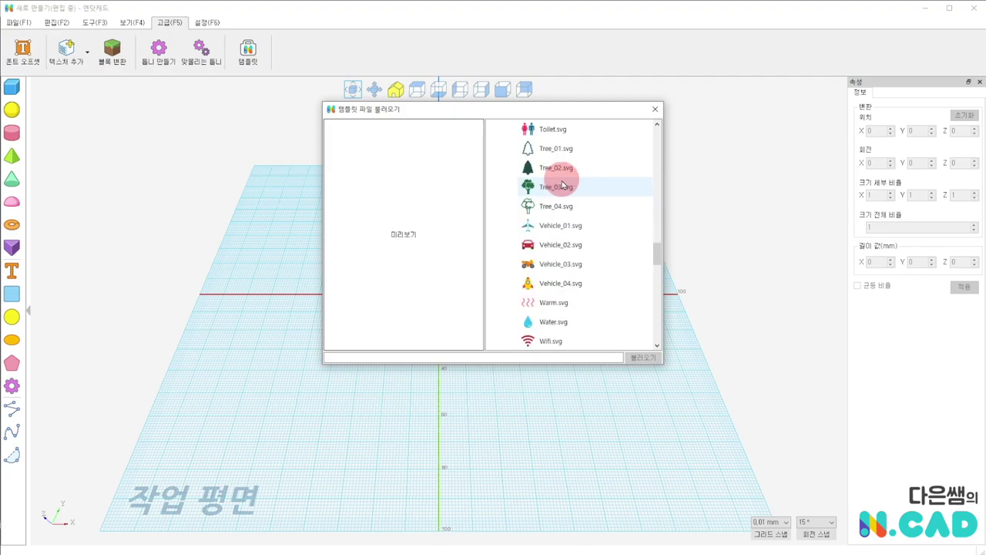
pyautogui.click(561, 247)
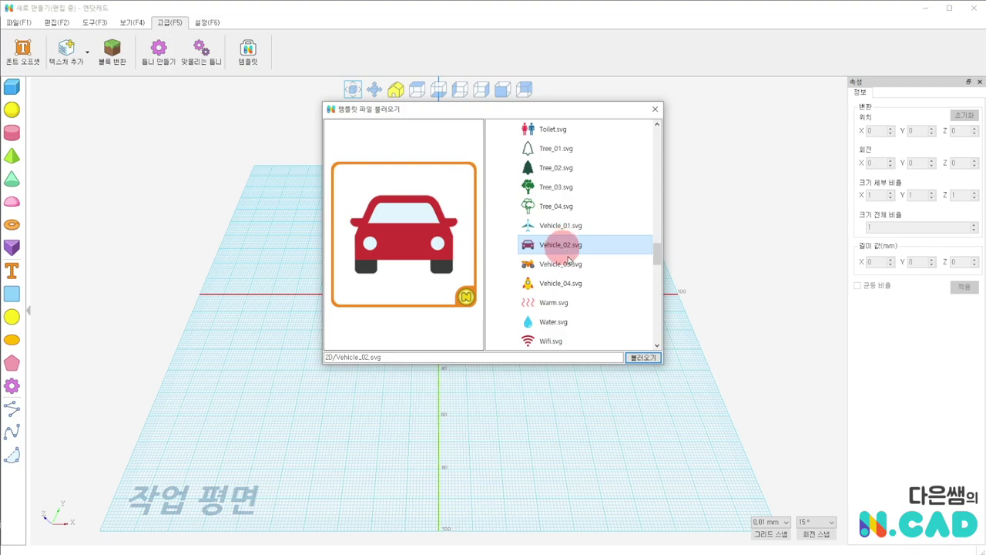
pyautogui.click(644, 358)
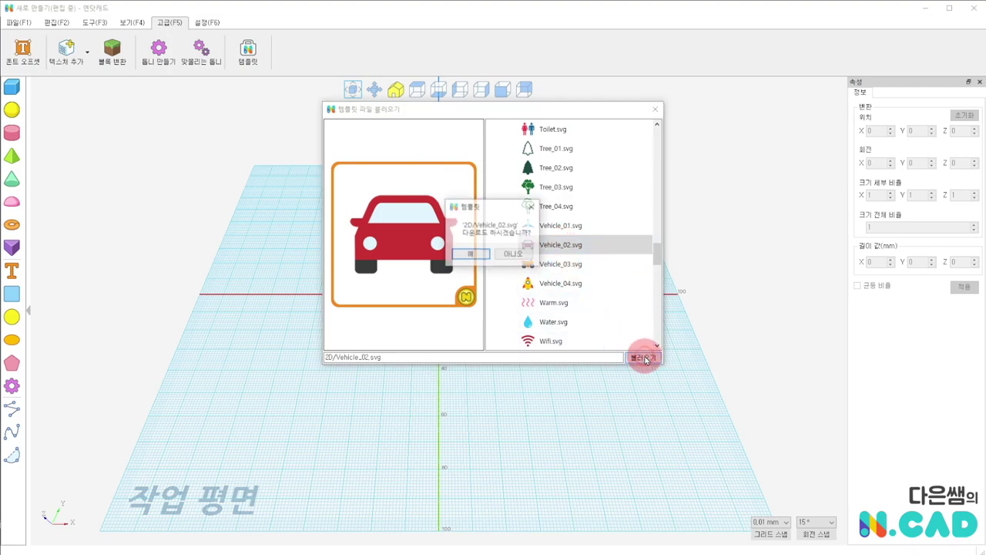
# Import Vehicle_02.svg at 51% scale and 300% precision, then view it from above
pyautogui.click(464, 256)
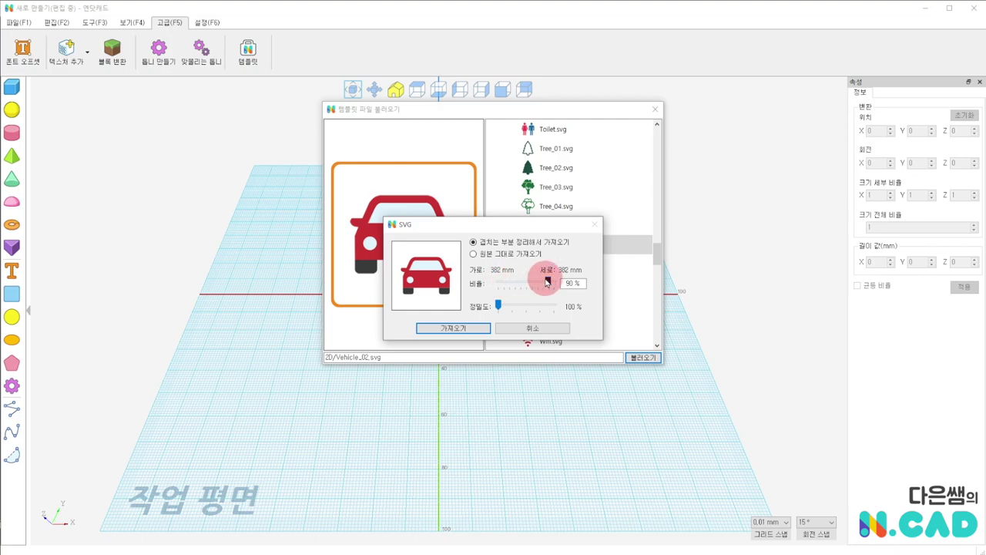
pyautogui.moveTo(551, 282)
pyautogui.mouseDown()
pyautogui.moveTo(525, 285)
pyautogui.moveTo(530, 312)
pyautogui.mouseUp()
pyautogui.click(465, 330)
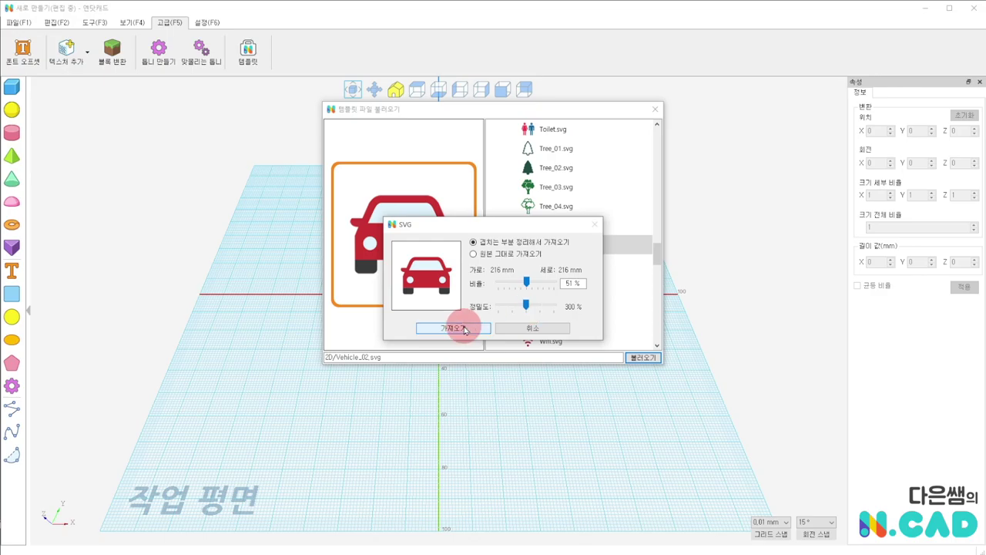
pyautogui.click(656, 109)
pyautogui.moveTo(612, 139); pyautogui.dragTo(613, 216, button='right')
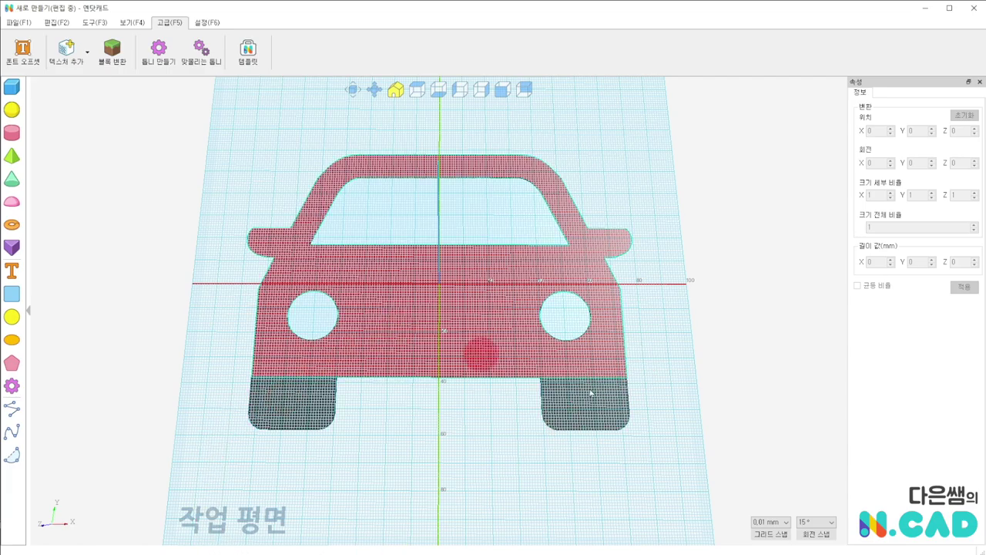
# Extrude the flat car outline into a solid red body
pyautogui.click(460, 494)
pyautogui.moveTo(459, 491); pyautogui.dragTo(462, 337, button='right')
pyautogui.moveTo(484, 388); pyautogui.dragTo(487, 487, button='right')
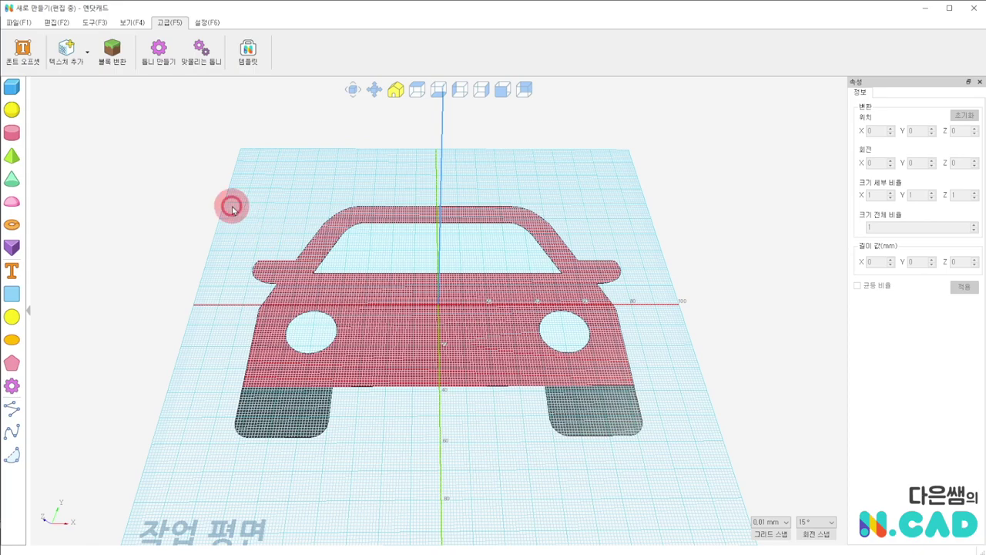
pyautogui.click(58, 23)
pyautogui.click(23, 47)
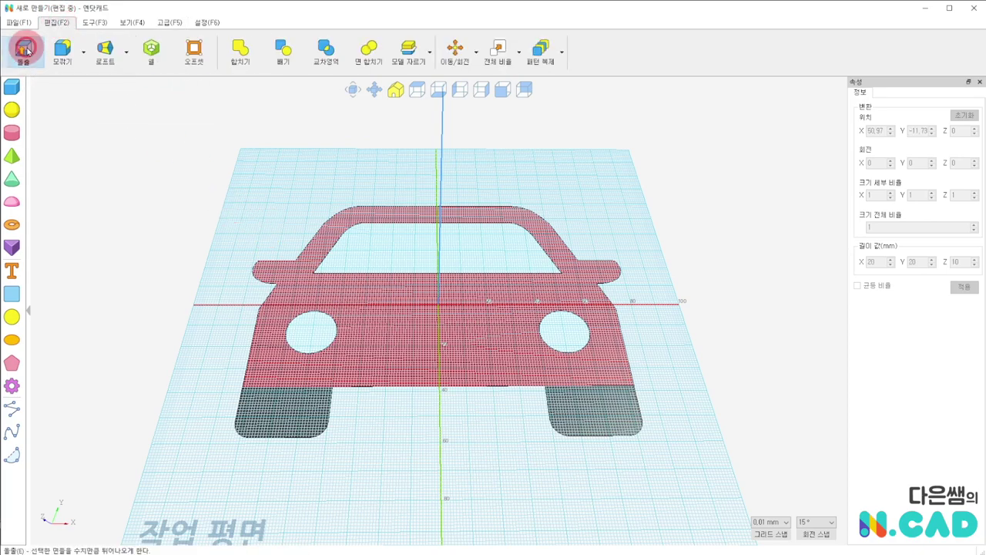
pyautogui.click(412, 357)
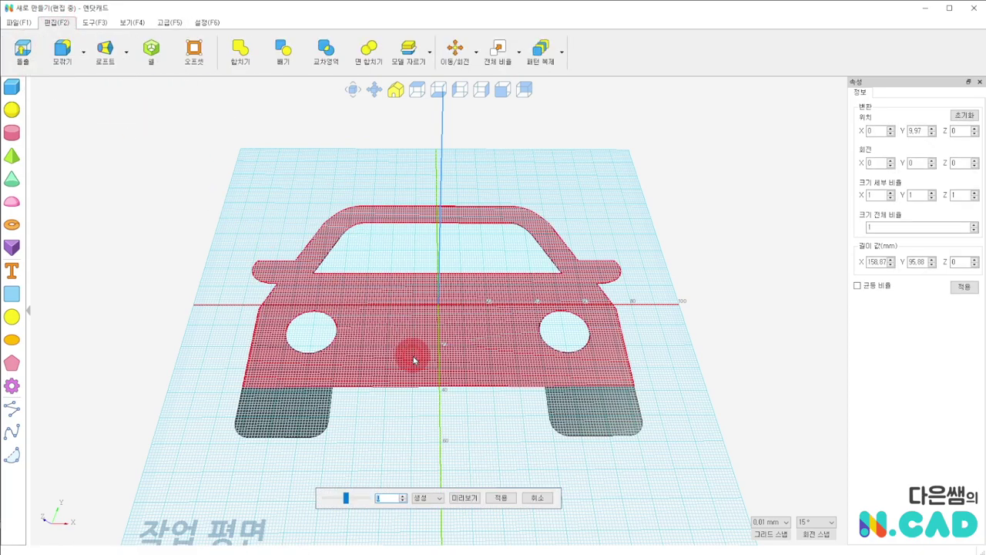
pyautogui.click(414, 359)
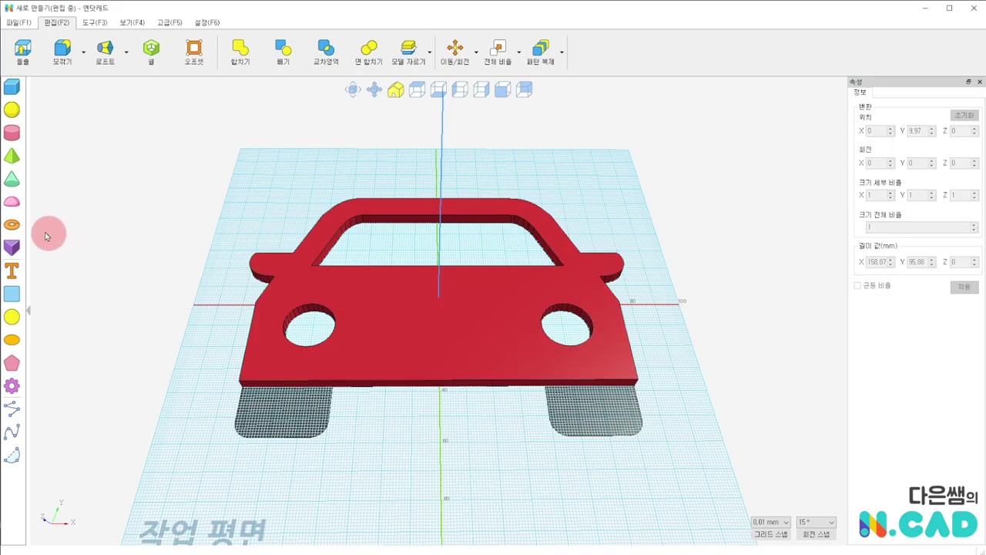
# Drop 20 mm pink hemispheres into both round headlight holes
pyautogui.moveTo(11, 202); pyautogui.dragTo(309, 326)
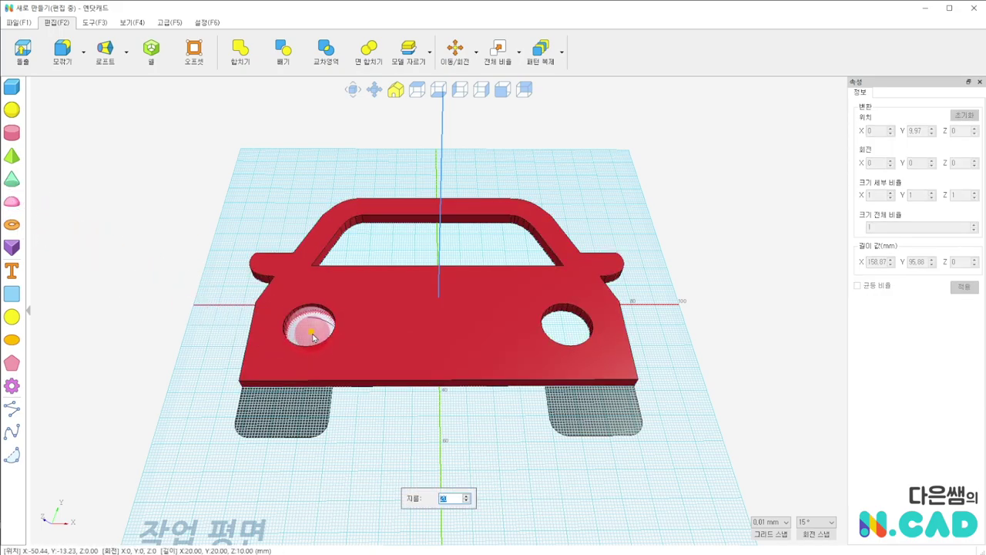
pyautogui.moveTo(11, 202); pyautogui.dragTo(566, 328)
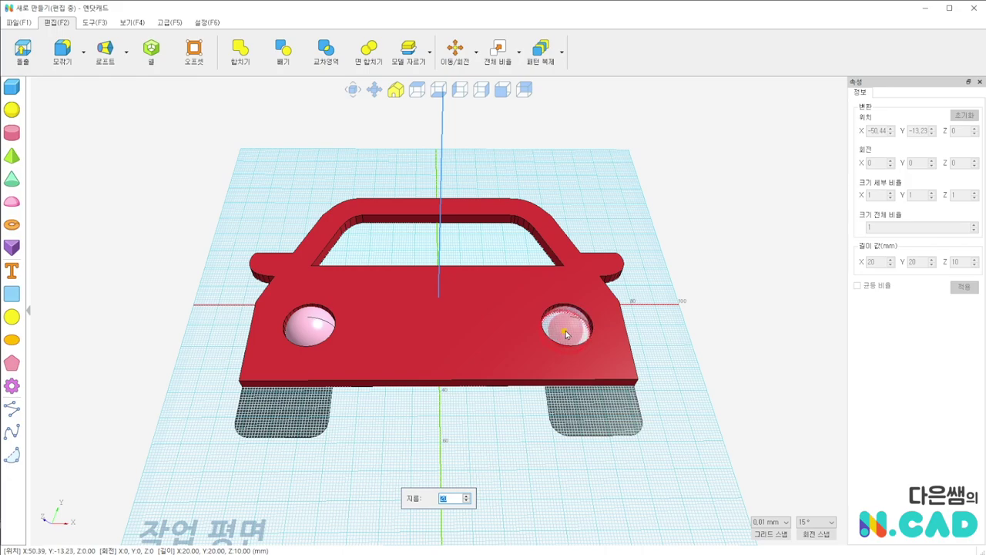
pyautogui.click(714, 341)
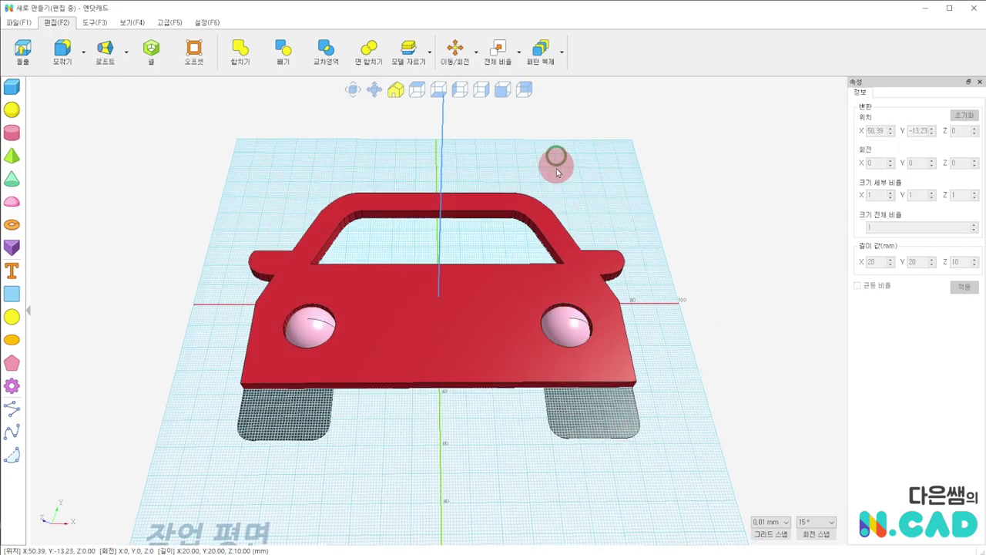
pyautogui.moveTo(556, 155); pyautogui.dragTo(559, 192, button='right')
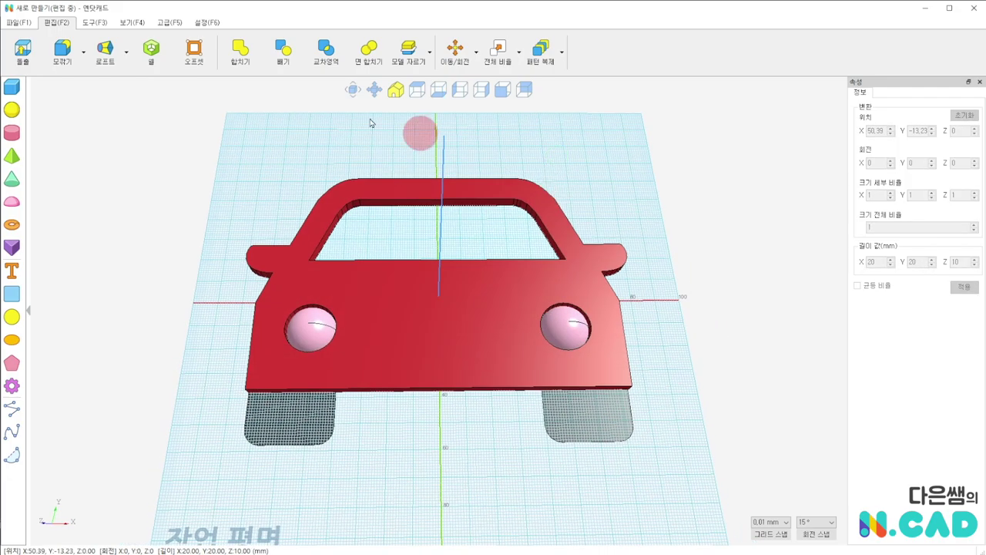
pyautogui.click(171, 23)
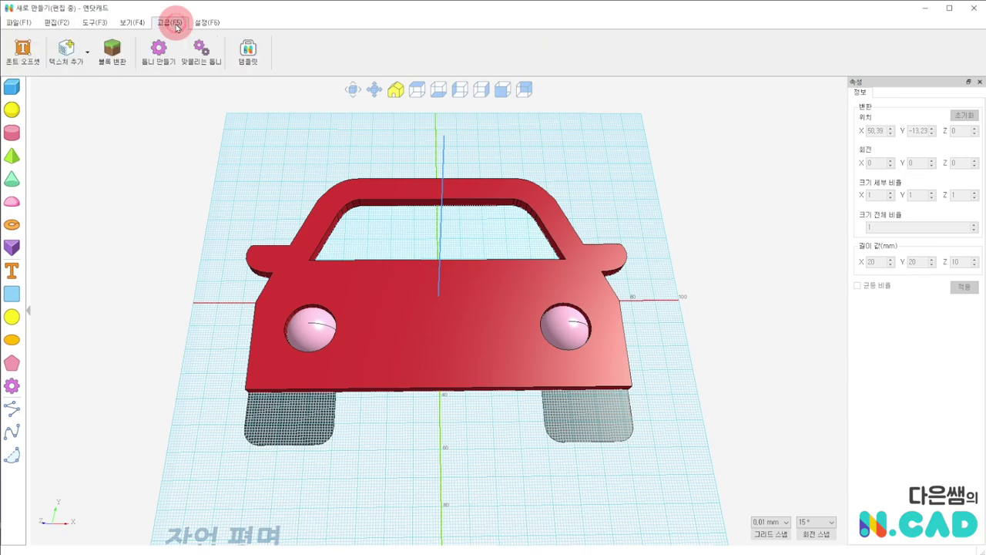
pyautogui.click(246, 50)
pyautogui.scroll(-1, 589, 276)
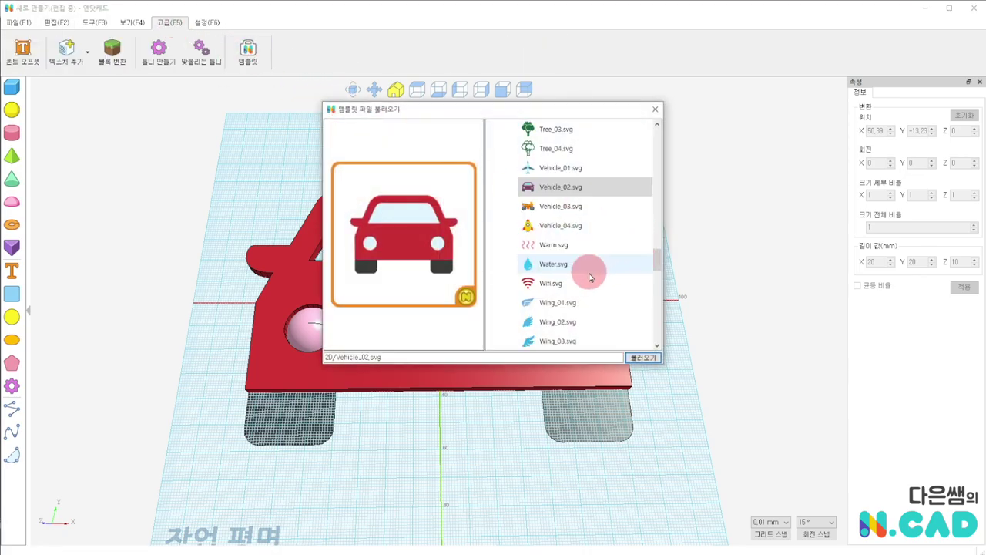
pyautogui.scroll(-2, 589, 276)
pyautogui.scroll(5, 589, 275)
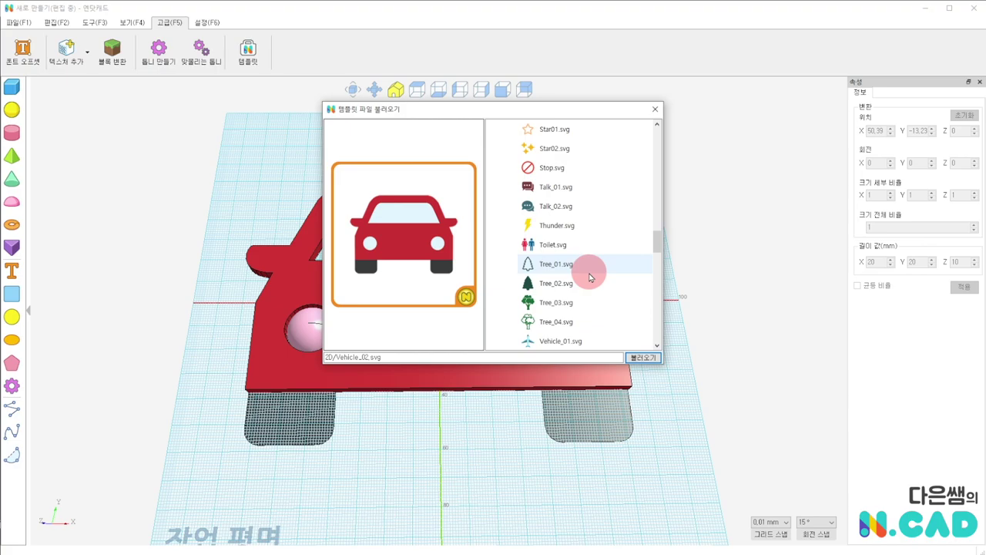
pyautogui.click(656, 110)
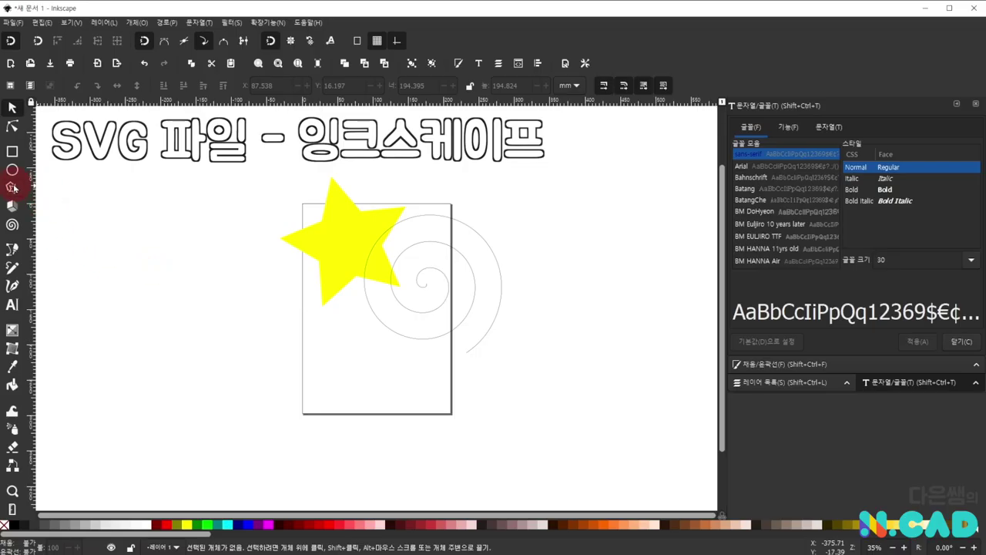
# Draw a small star at the page's lower left, below the large yellow star
pyautogui.click(12, 187)
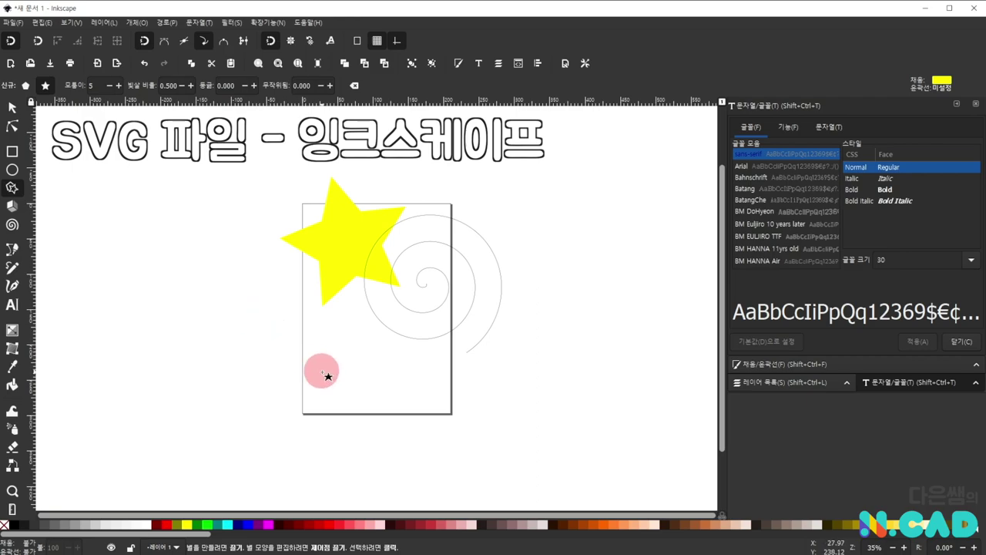
pyautogui.moveTo(321, 372)
pyautogui.mouseDown()
pyautogui.moveTo(331, 379)
pyautogui.moveTo(274, 426)
pyautogui.mouseUp()
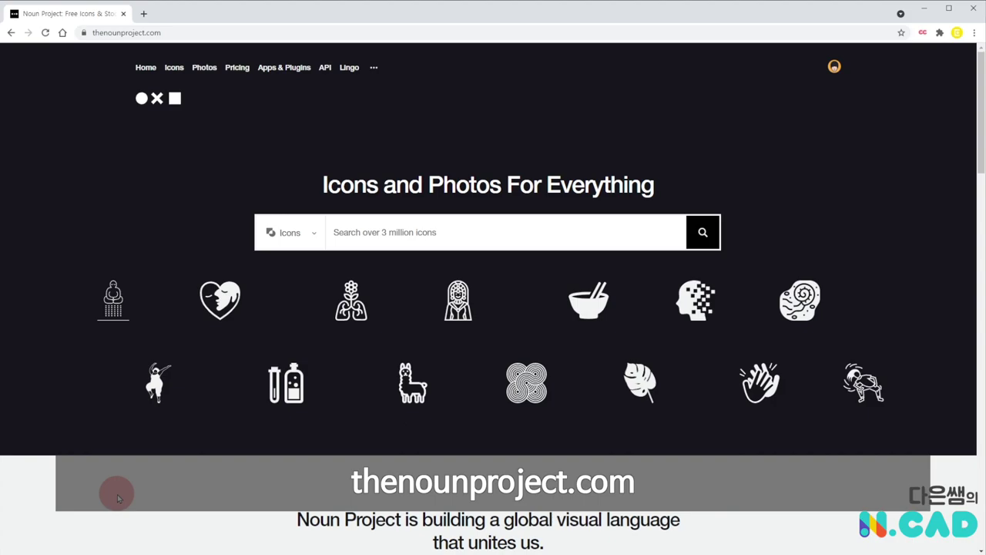
# Search Noun Project for 'dancer' and open the solid black dancing-figure icon's details
pyautogui.click(432, 228)
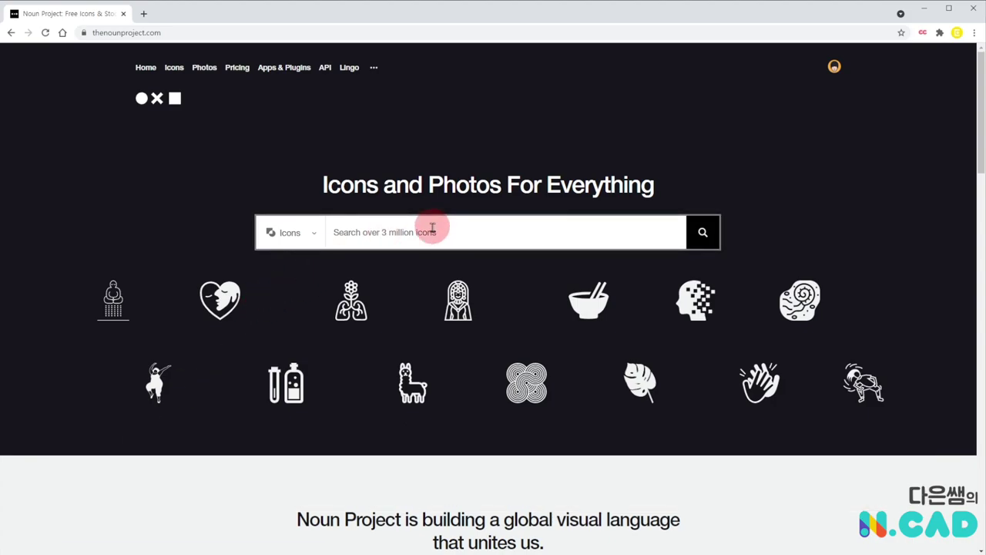
pyautogui.write('dancer')
pyautogui.press('Return')
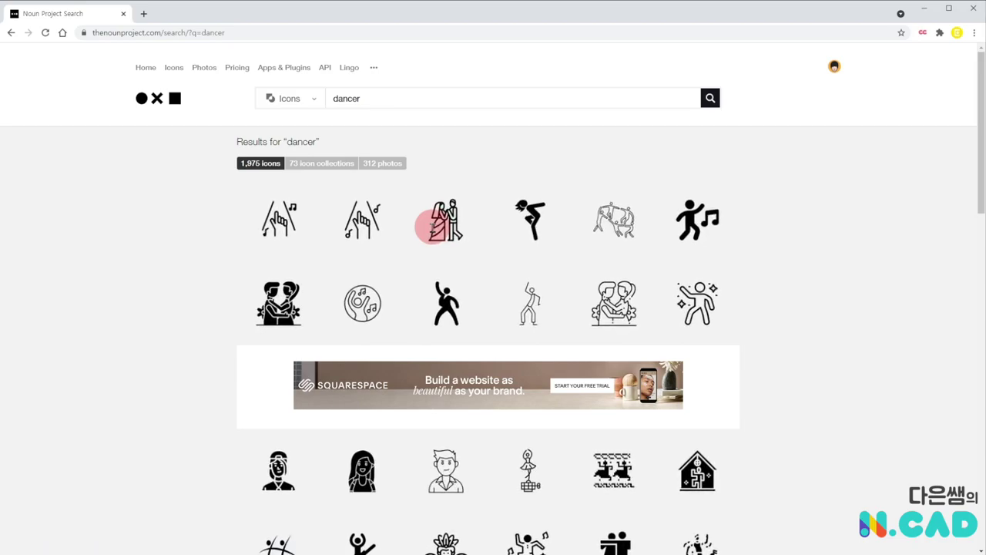
pyautogui.click(447, 303)
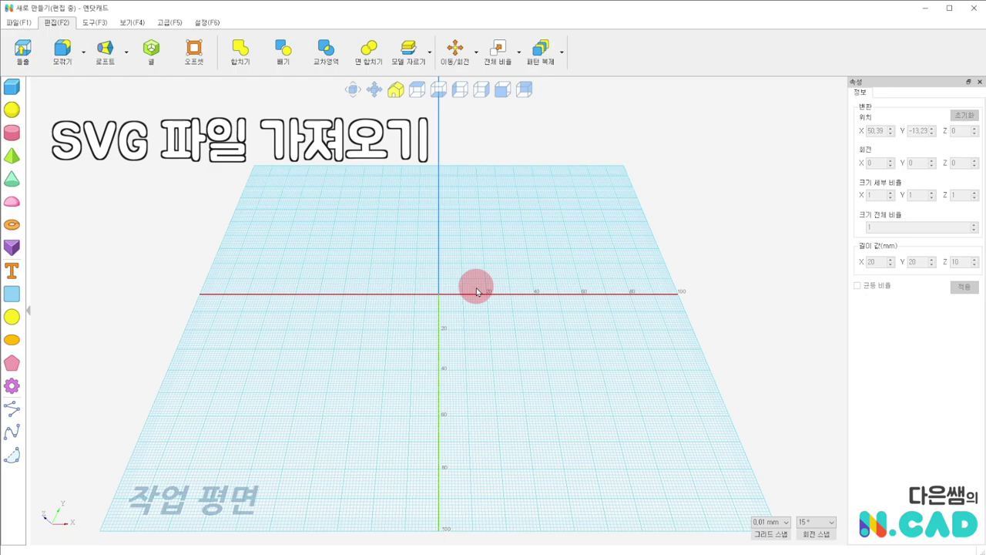
# Import the noun_Dancer_3462518 SVG from Downloads onto the workplane and view it from above
pyautogui.click(19, 23)
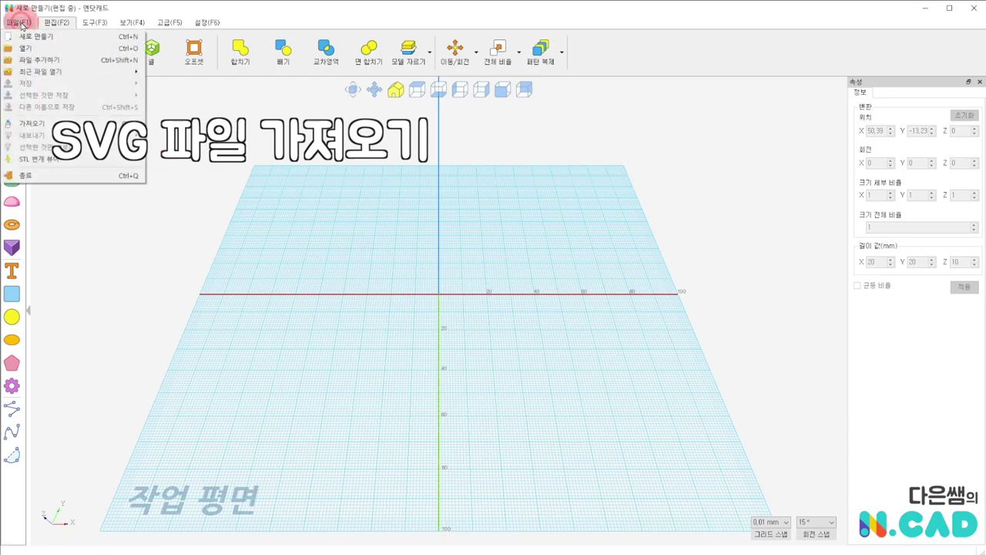
pyautogui.click(74, 125)
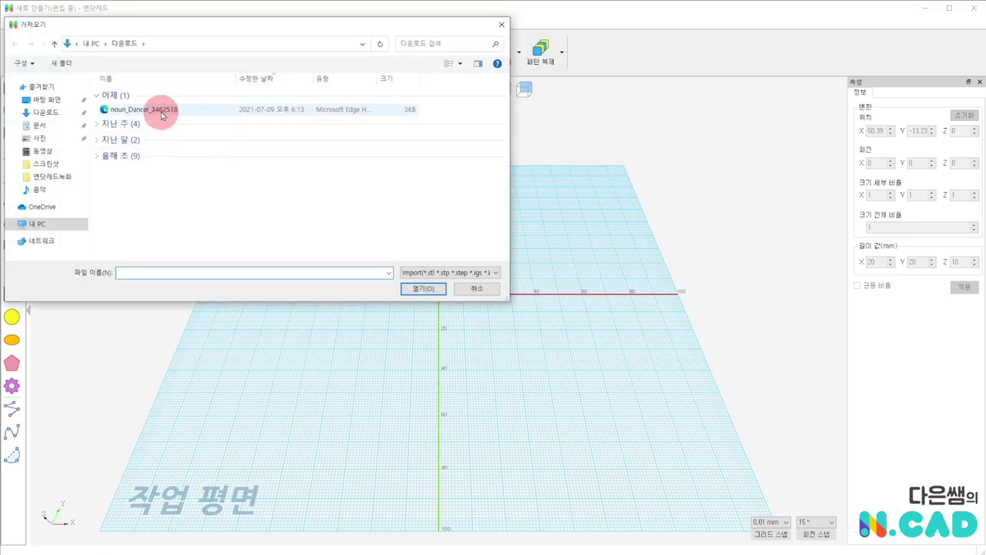
pyautogui.click(163, 112)
pyautogui.click(423, 288)
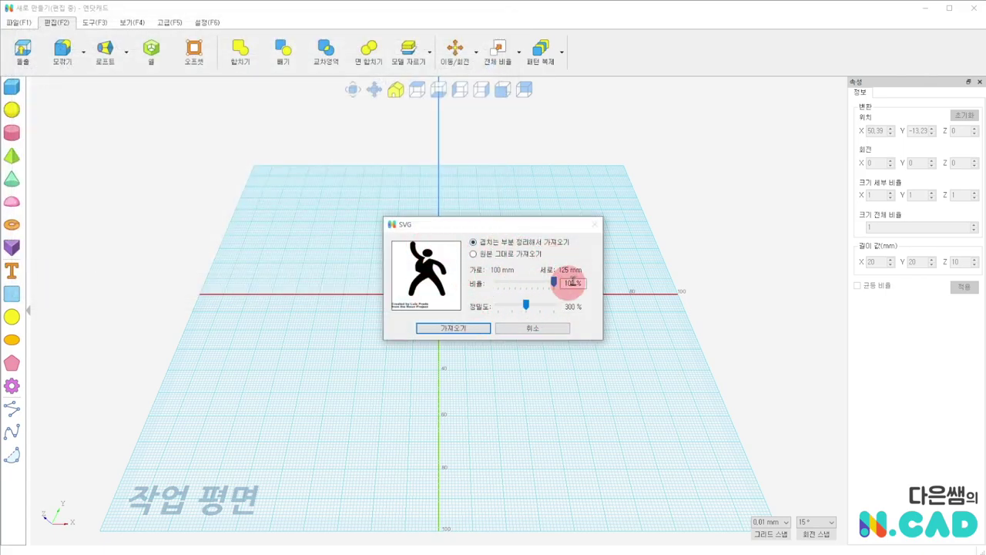
pyautogui.click(477, 330)
pyautogui.moveTo(496, 199)
pyautogui.mouseDown(button='right')
pyautogui.moveTo(490, 250)
pyautogui.moveTo(502, 282)
pyautogui.moveTo(403, 280)
pyautogui.moveTo(511, 290)
pyautogui.moveTo(447, 184)
pyautogui.mouseUp(button='right')
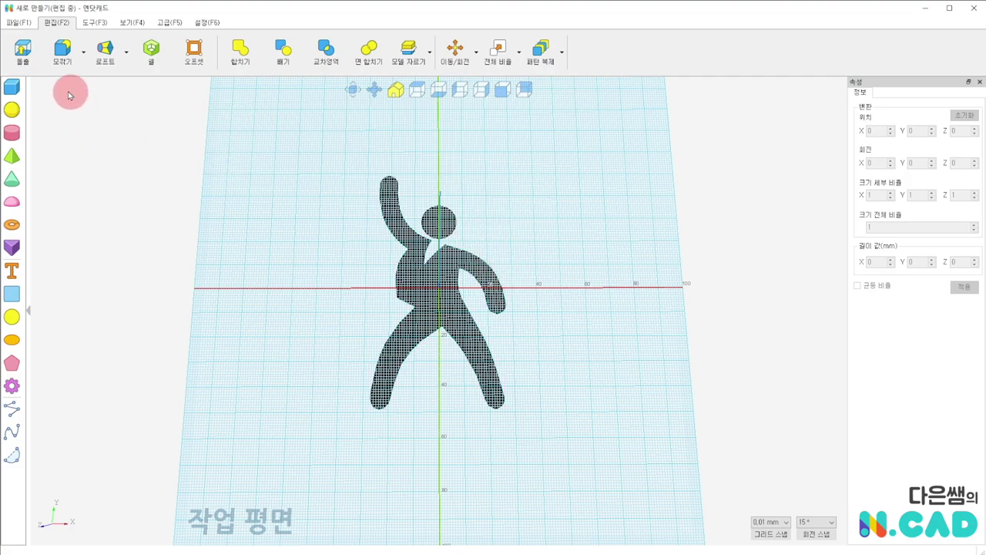
# Extrude the dancer's body outline into a solid shape
pyautogui.click(24, 62)
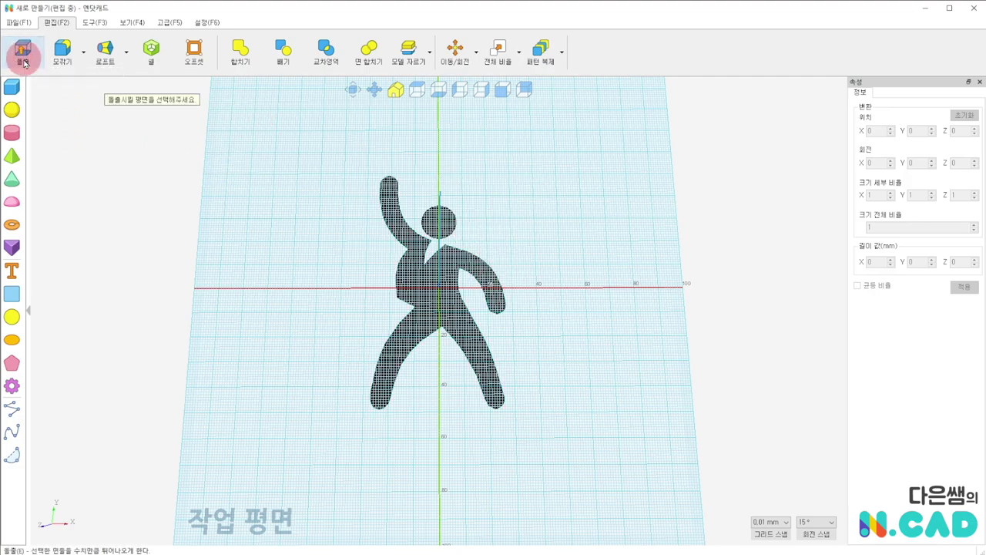
pyautogui.click(443, 305)
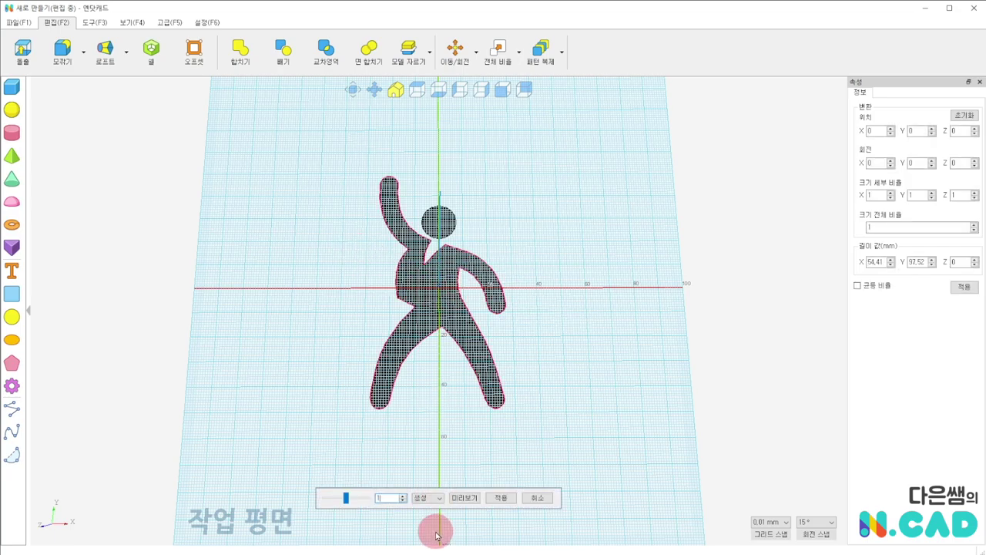
pyautogui.press('Return')
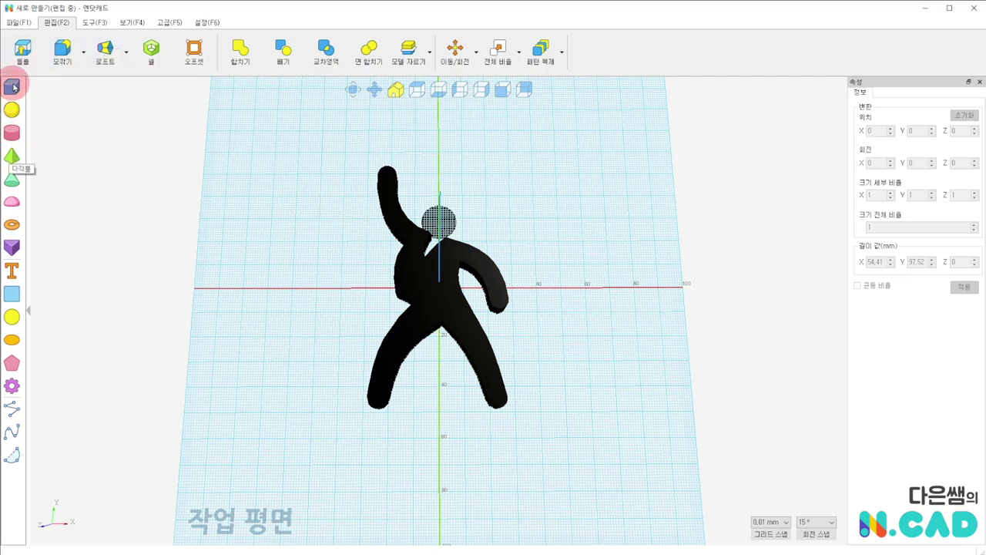
# Extrude the head circle too, then orbit to see the figure's thickness
pyautogui.click(23, 49)
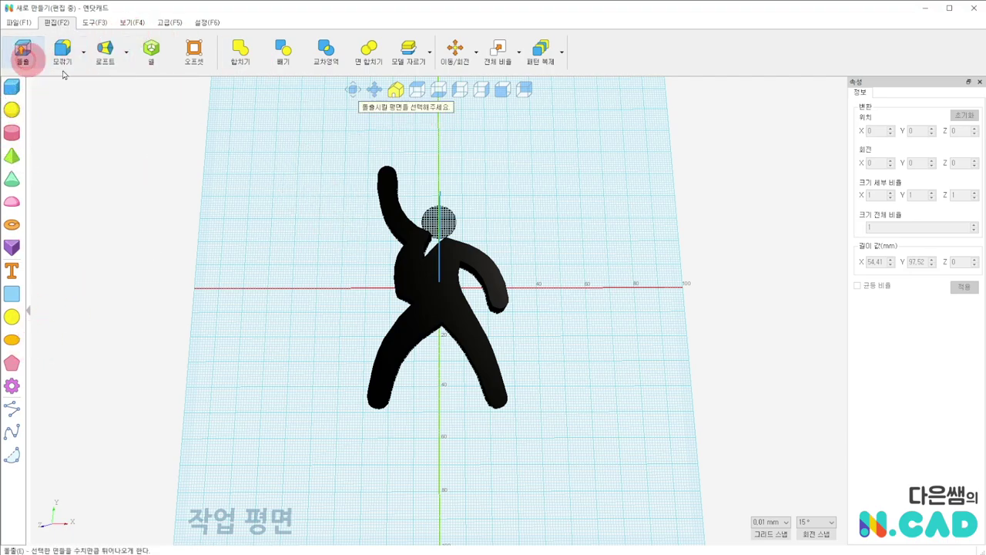
pyautogui.click(447, 223)
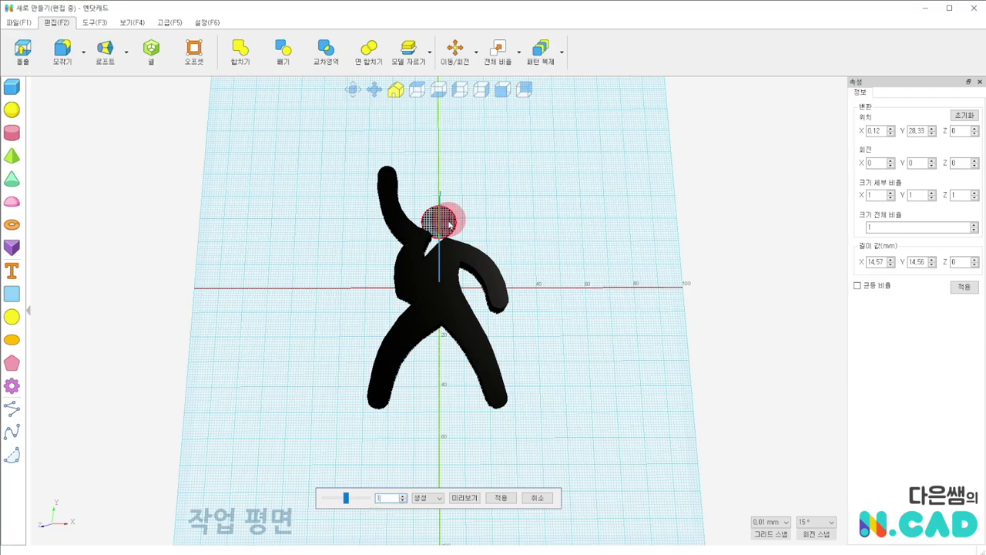
pyautogui.press('Return')
pyautogui.moveTo(502, 151)
pyautogui.mouseDown(button='right')
pyautogui.moveTo(595, 218)
pyautogui.moveTo(729, 190)
pyautogui.moveTo(383, 211)
pyautogui.moveTo(470, 141)
pyautogui.moveTo(595, 163)
pyautogui.moveTo(621, 154)
pyautogui.moveTo(614, 187)
pyautogui.mouseUp(button='right')
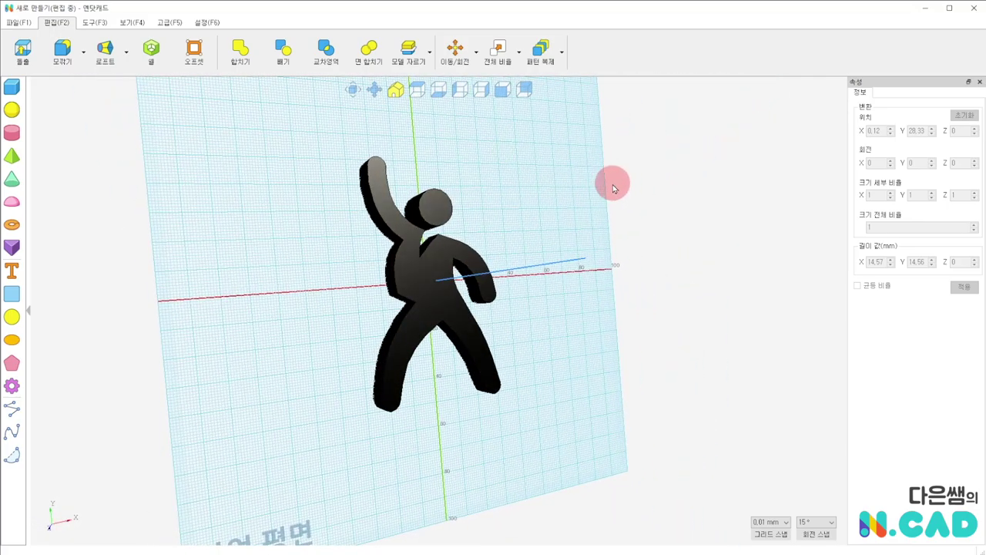